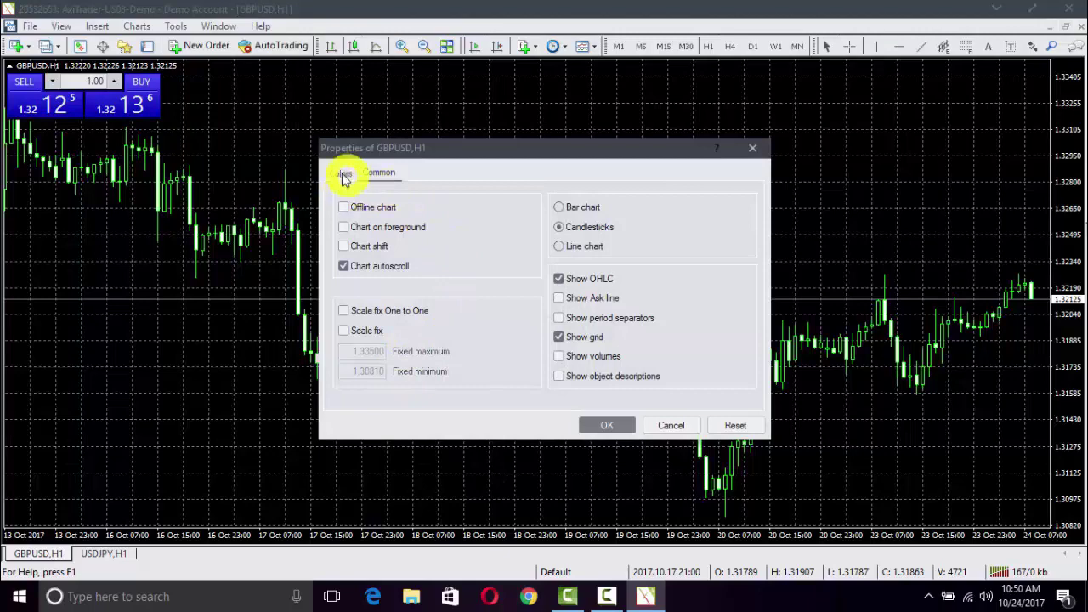
# - Set the GBPUSD,H1 chart's background color to White and its foreground color to Black
pyautogui.click(340, 175)
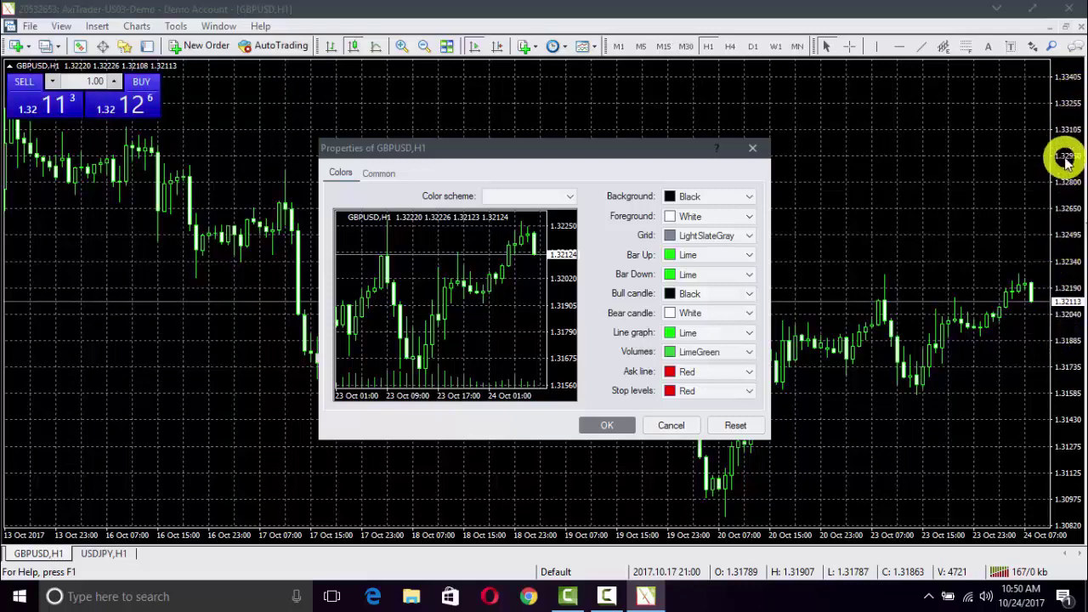
pyautogui.click(749, 198)
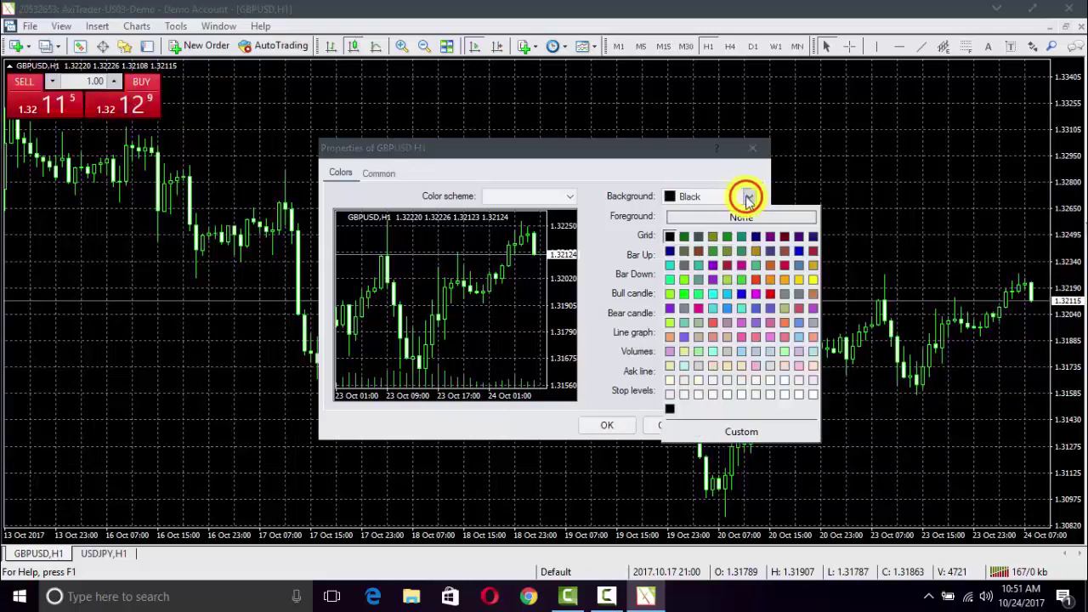
pyautogui.click(806, 394)
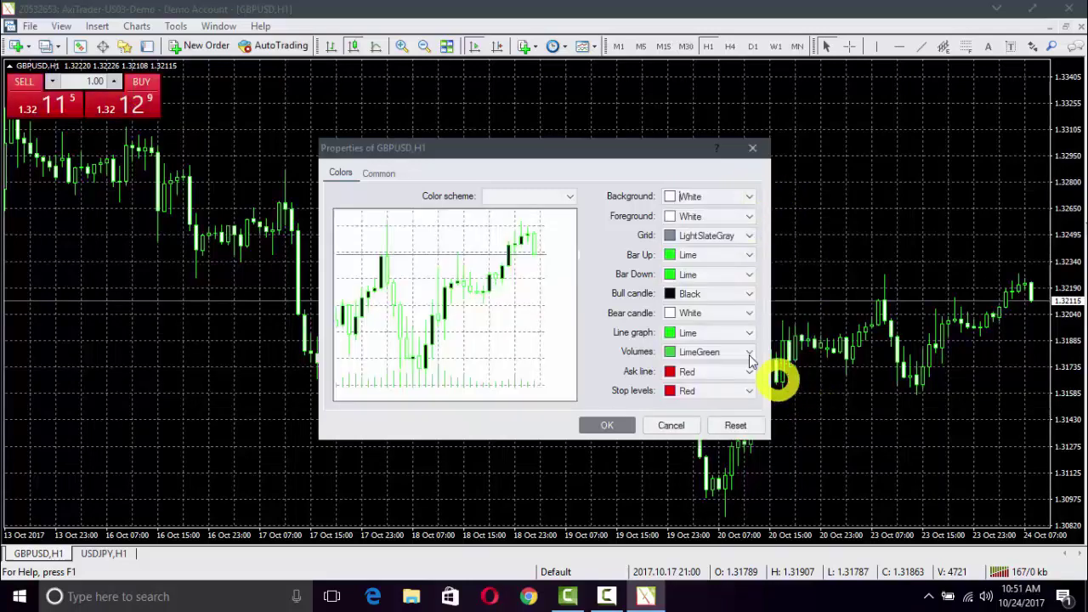
pyautogui.click(750, 216)
pyautogui.click(669, 257)
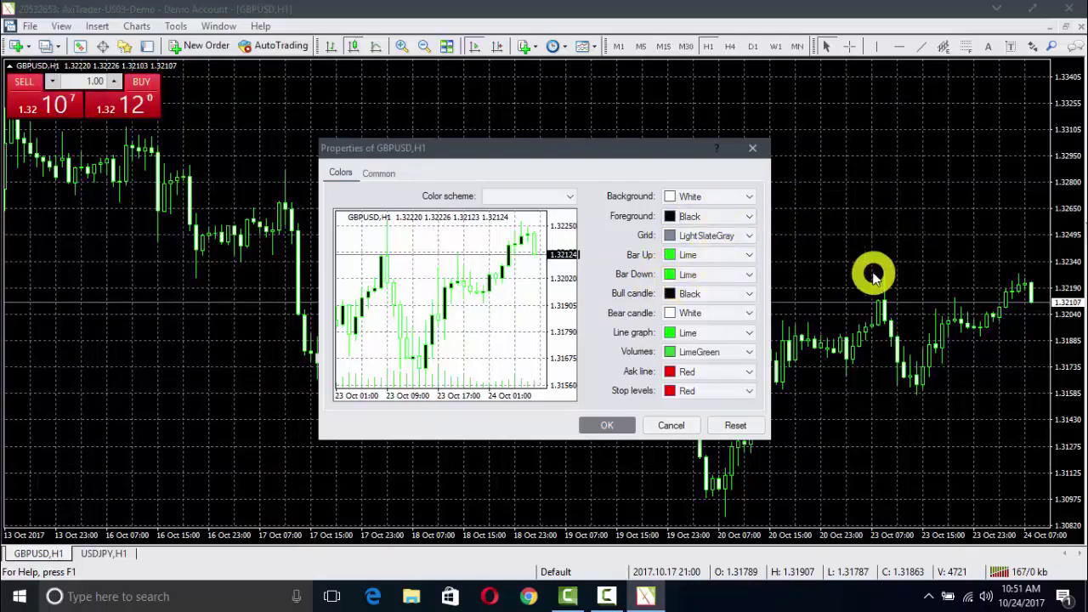
# - Set the chart's Bar Up color to Green and its Bar Down color to Red
pyautogui.click(749, 256)
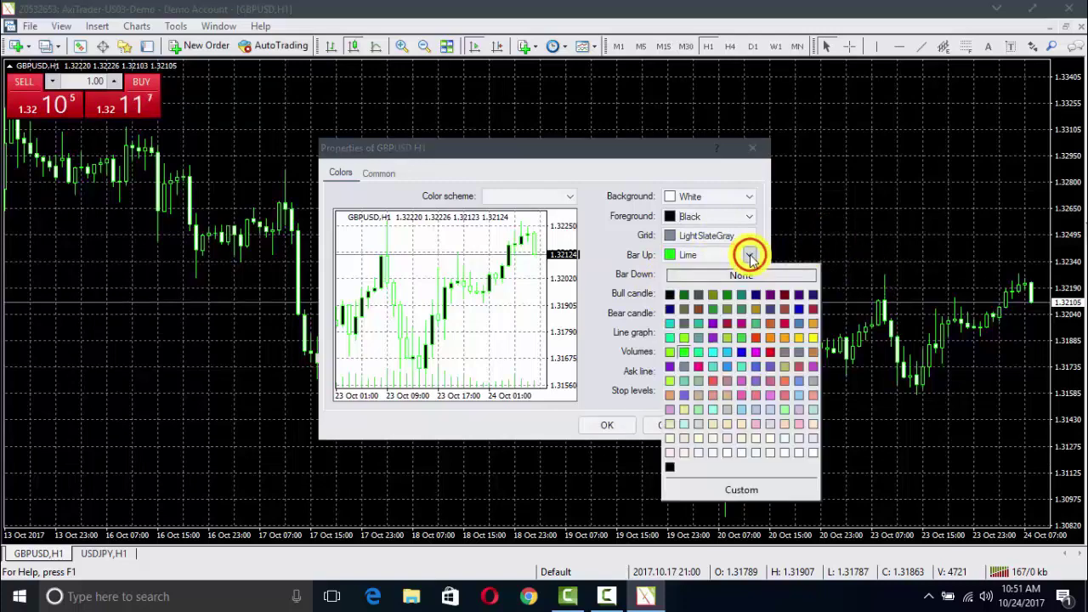
pyautogui.click(729, 297)
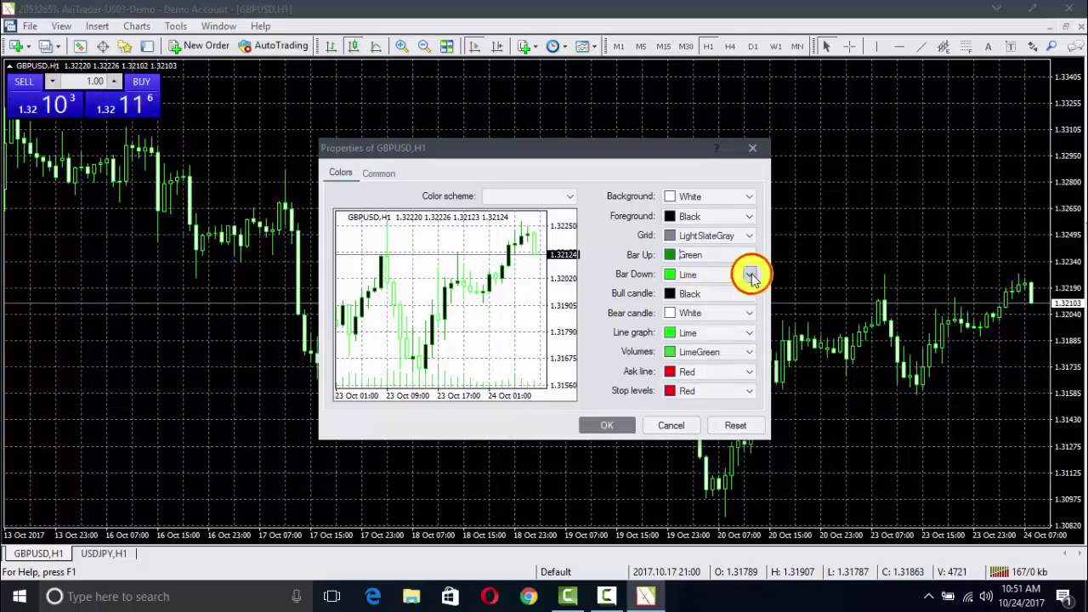
pyautogui.click(751, 274)
pyautogui.click(771, 373)
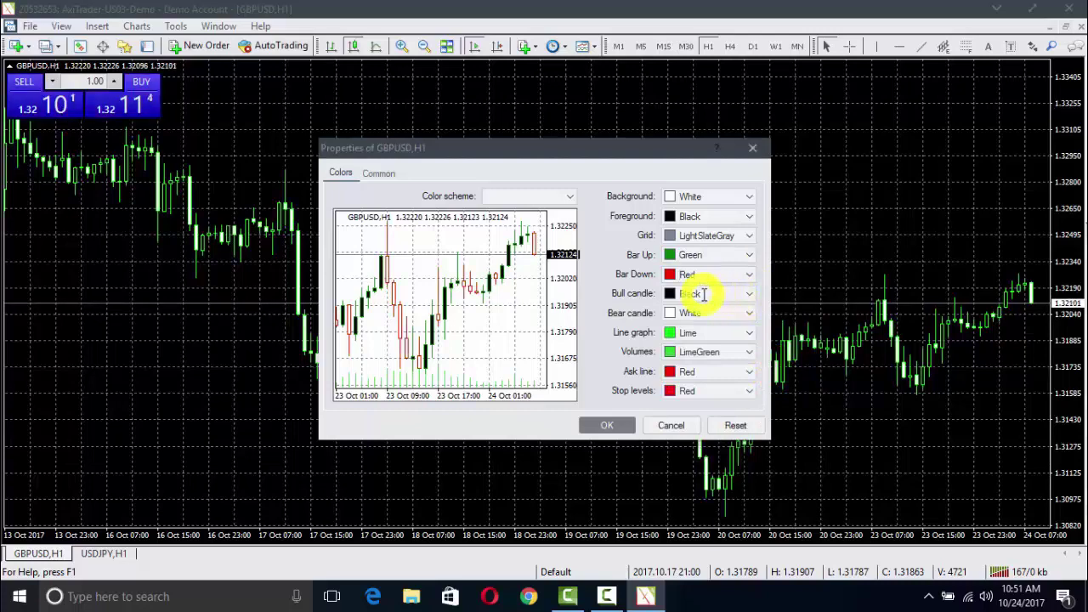
# - Set the Bull candle color to Green and the Bear candle color to Red, and apply the color scheme to the chart
pyautogui.click(749, 294)
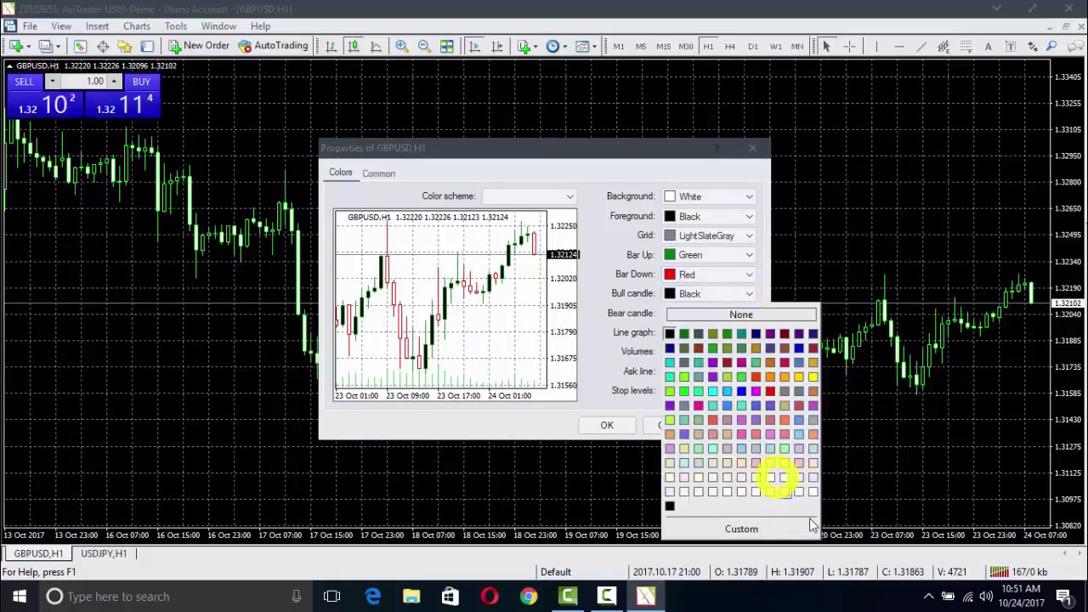
pyautogui.click(728, 334)
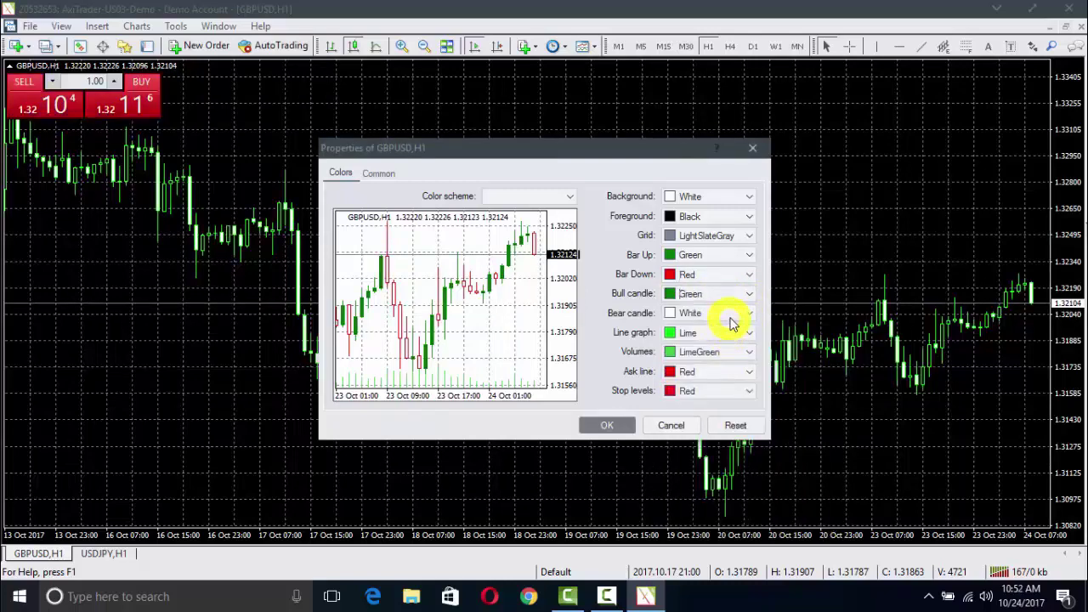
pyautogui.click(752, 313)
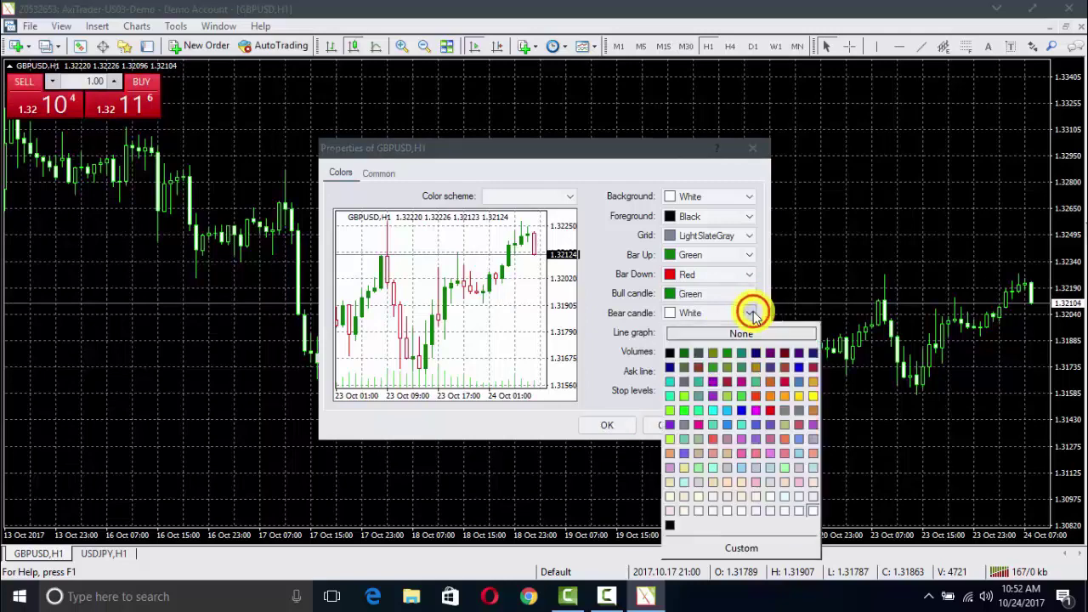
pyautogui.click(772, 412)
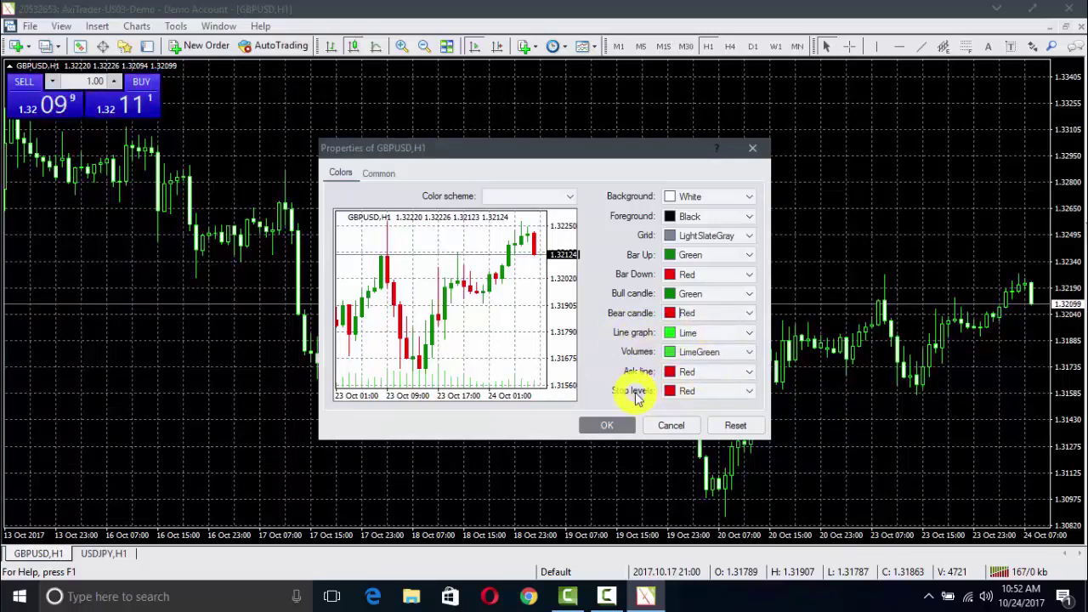
pyautogui.click(607, 426)
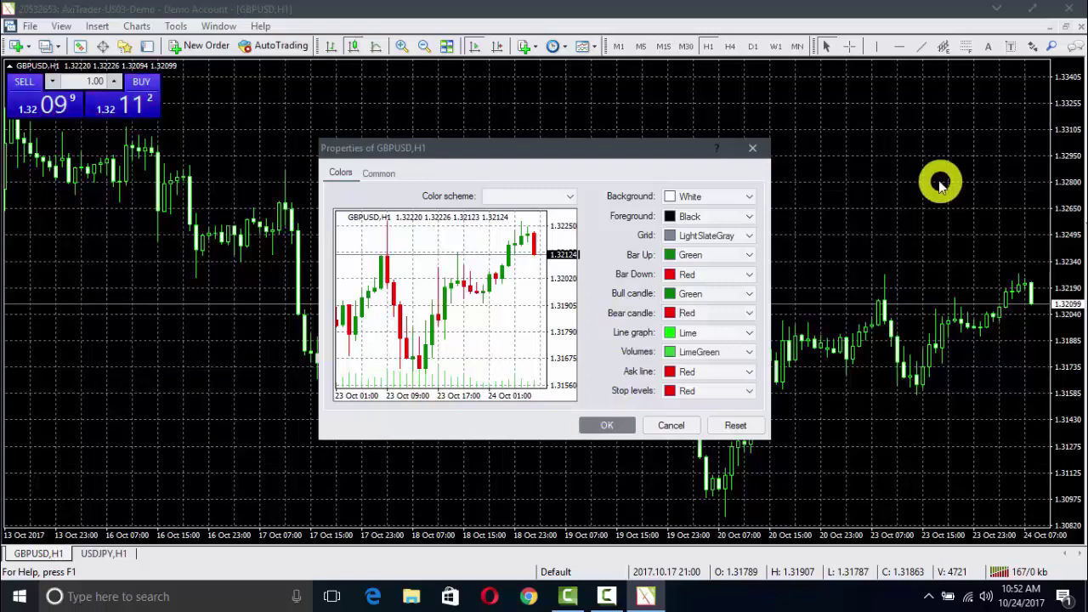
pyautogui.click(619, 418)
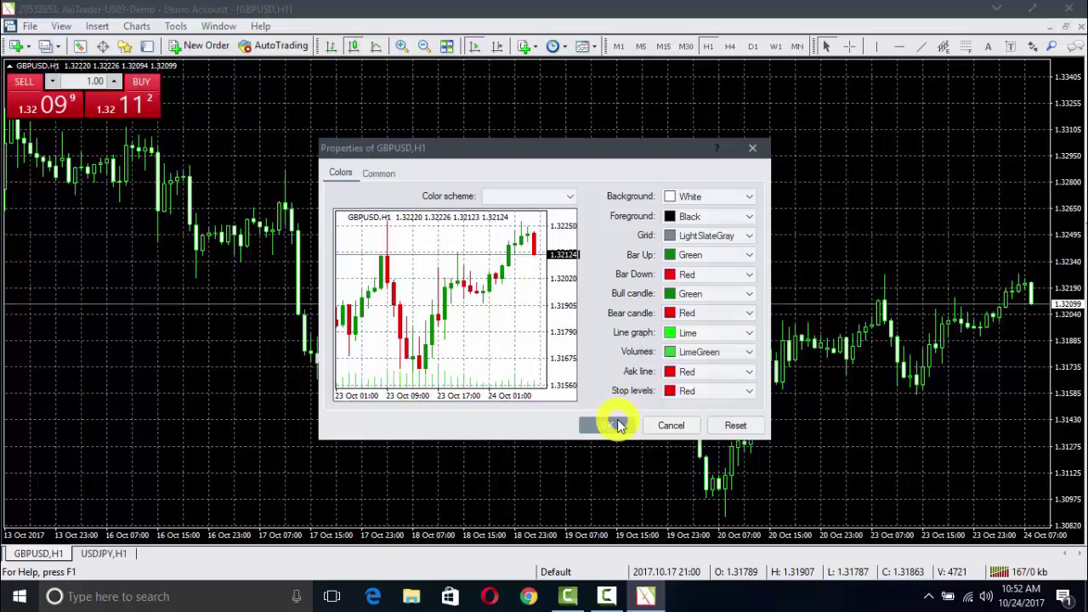
pyautogui.click(612, 425)
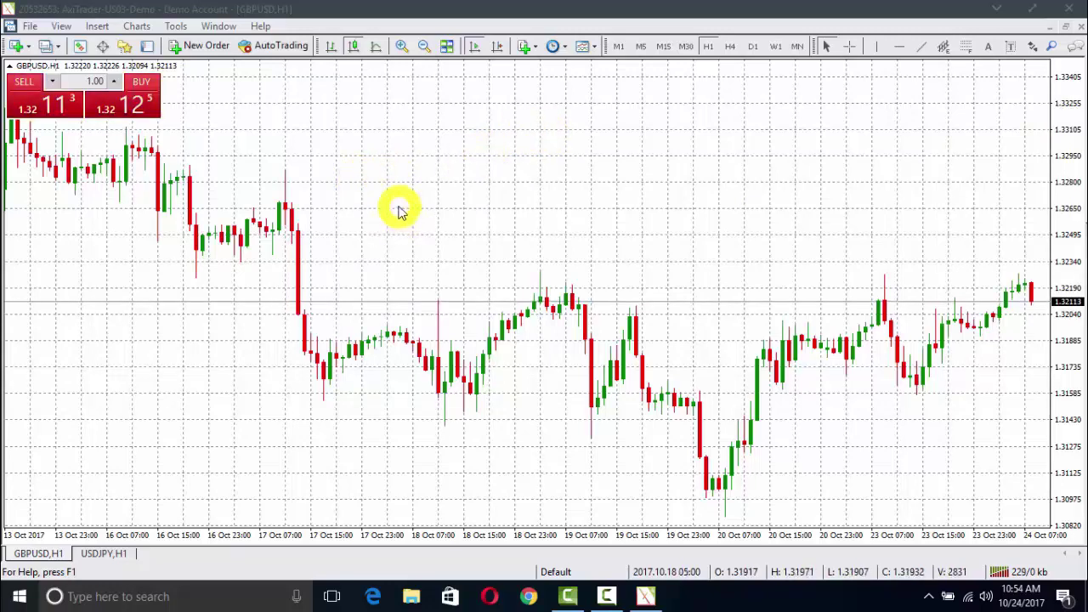
# - Review the common display options in the GBPUSD,H1 chart properties, including Chart autoscroll, and close them without changes
pyautogui.rightClick(431, 164)
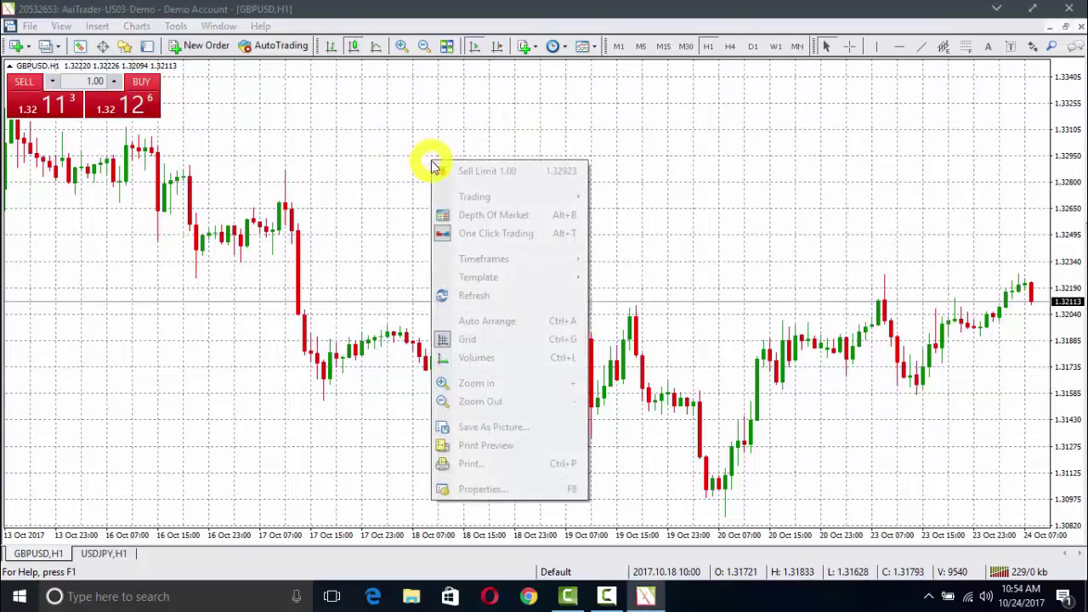
pyautogui.click(493, 491)
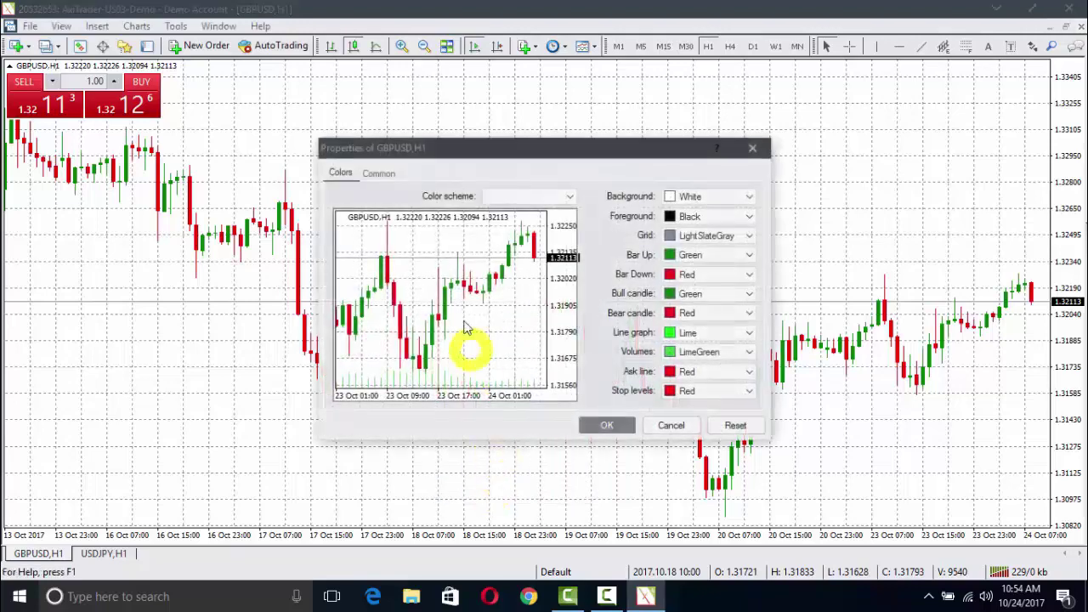
pyautogui.click(378, 174)
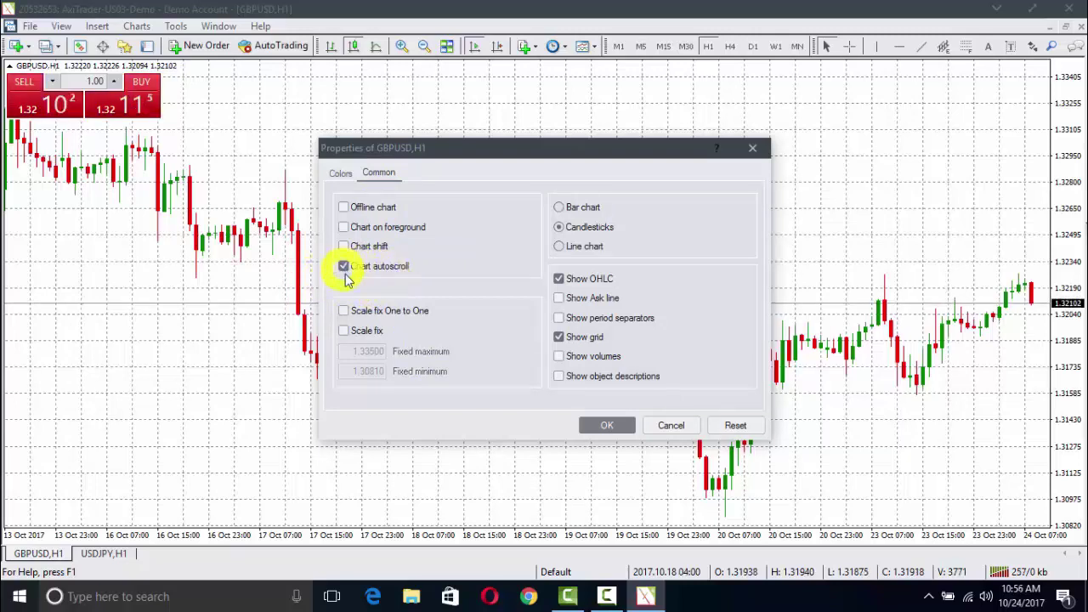
pyautogui.click(599, 430)
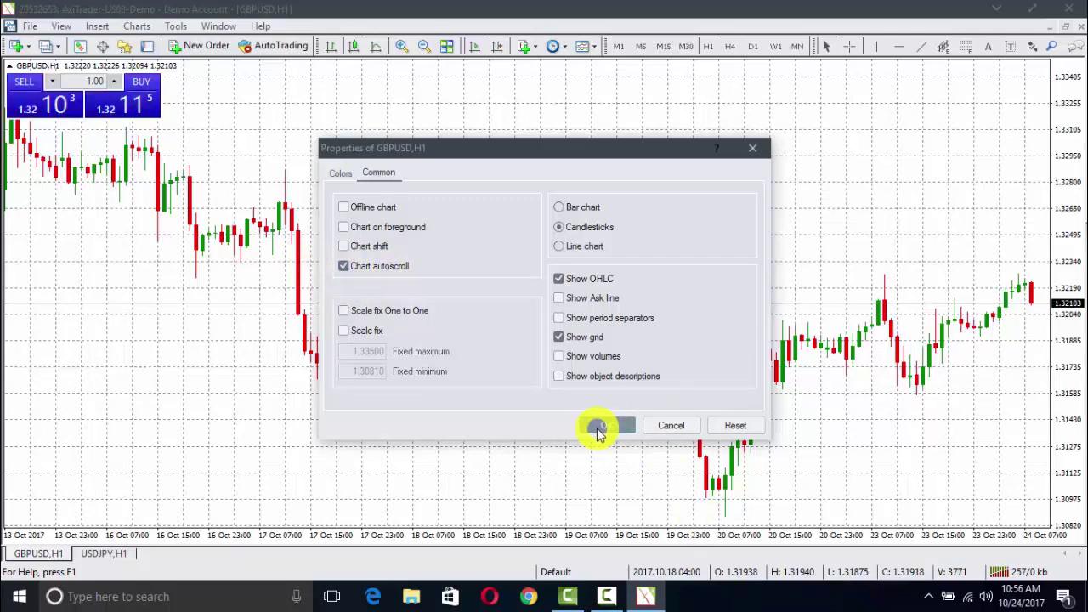
pyautogui.click(599, 427)
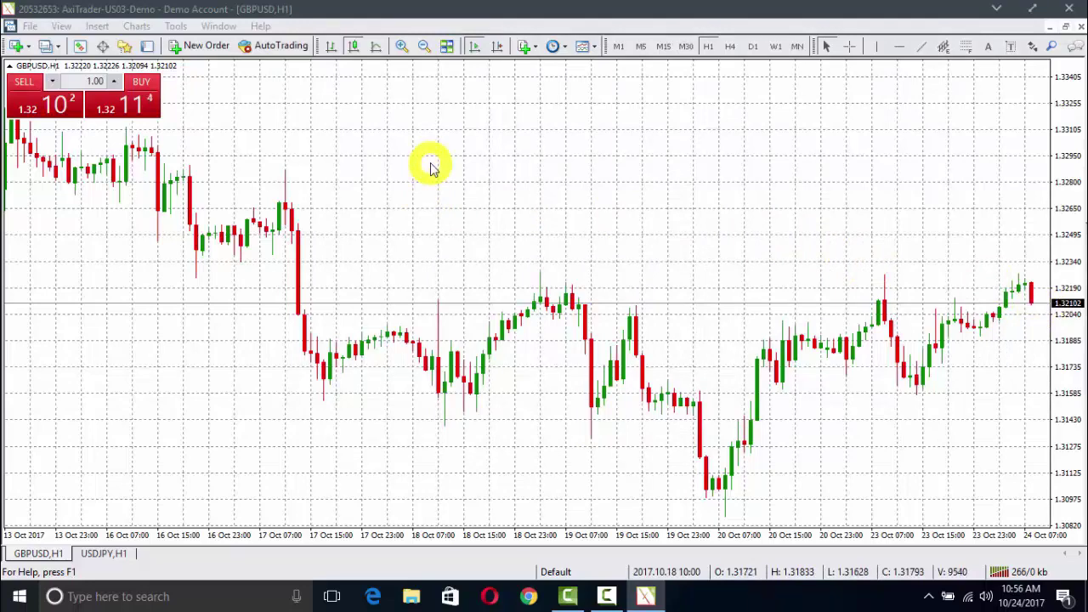
# - Scroll back through the GBPUSD price history to September 2017 with chart autoscroll temporarily turned off, and turn autoscroll back on
pyautogui.scroll(3, 430, 164)
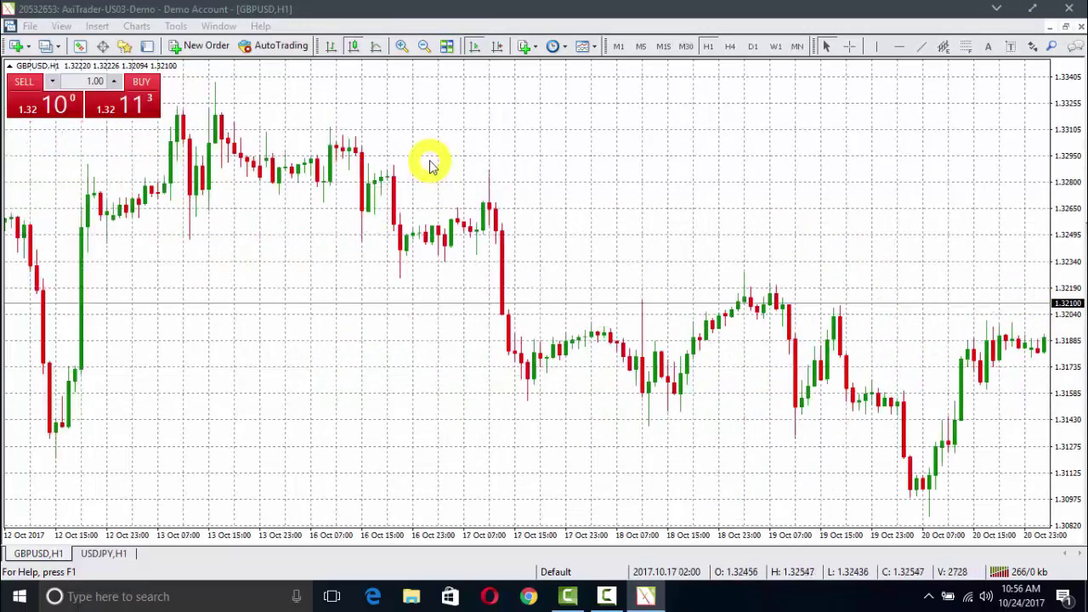
pyautogui.scroll(6, 429, 164)
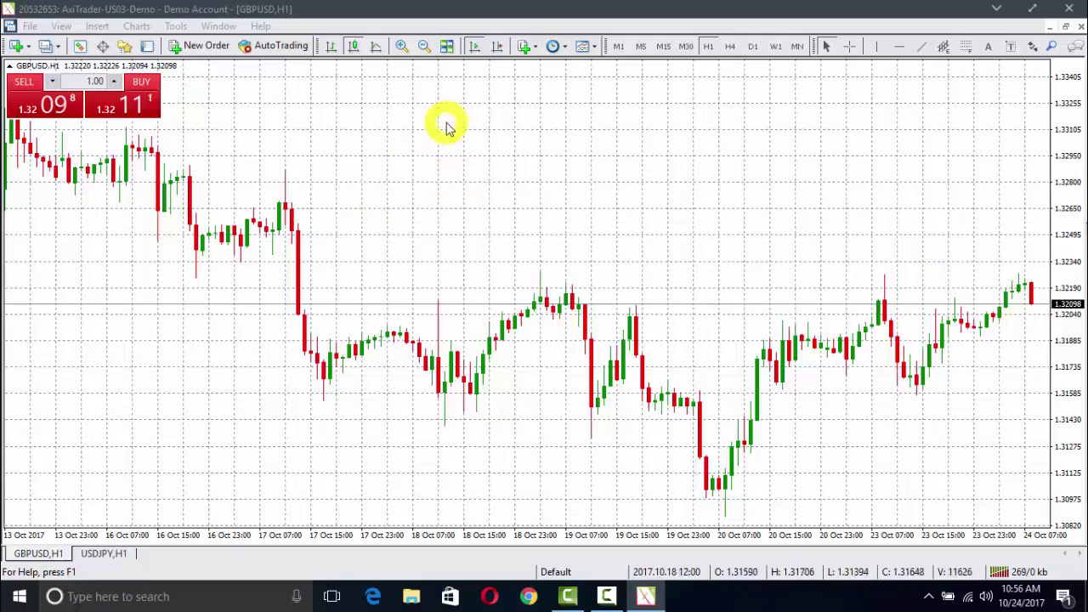
pyautogui.click(479, 48)
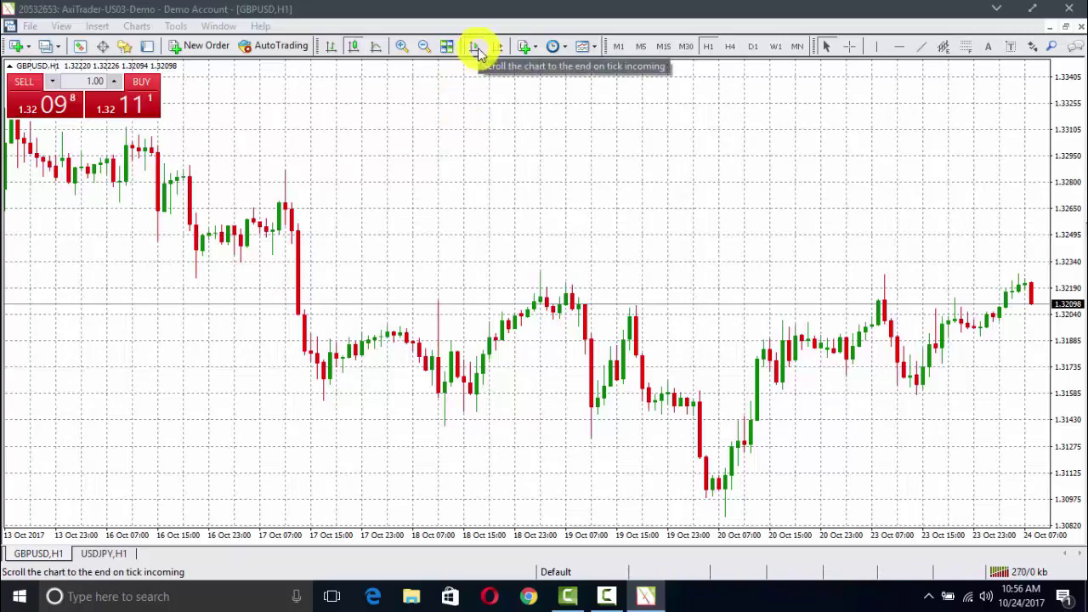
pyautogui.scroll(-10, 404, 227)
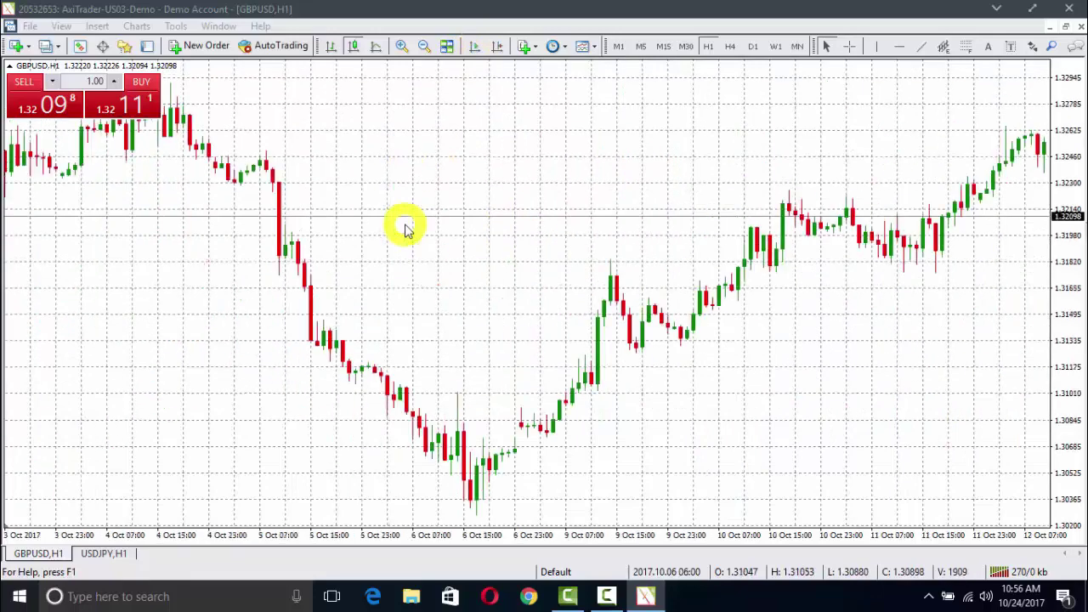
pyautogui.scroll(-15, 404, 226)
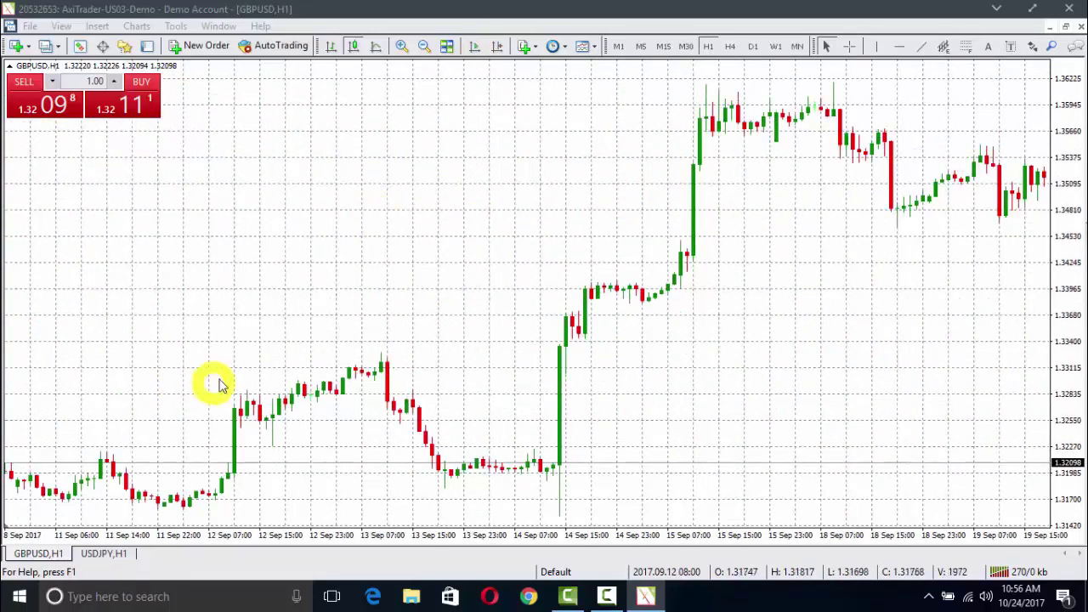
pyautogui.scroll(4, 297, 357)
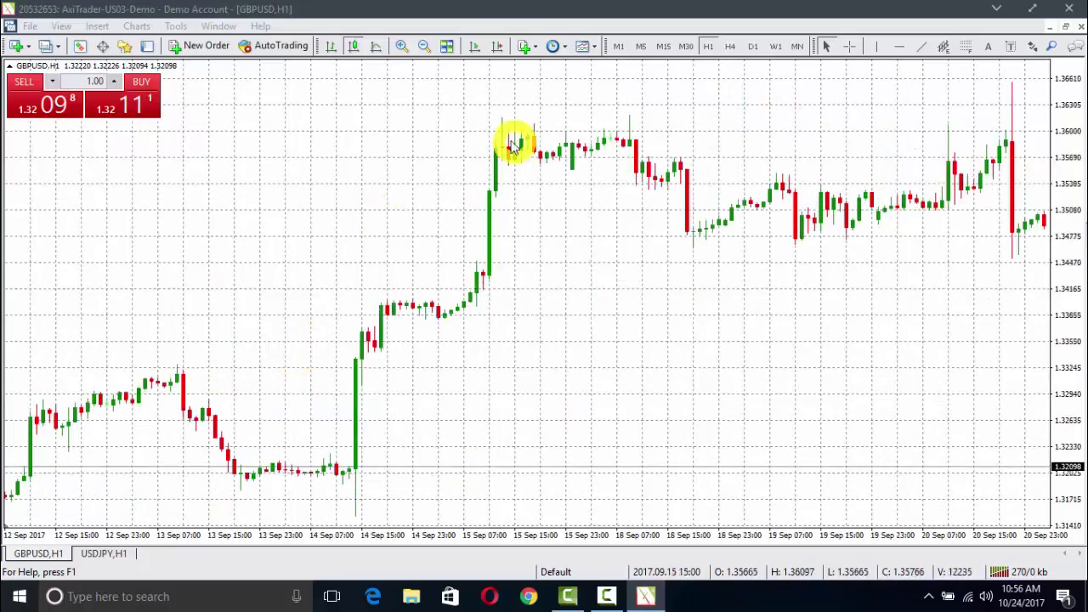
pyautogui.click(474, 50)
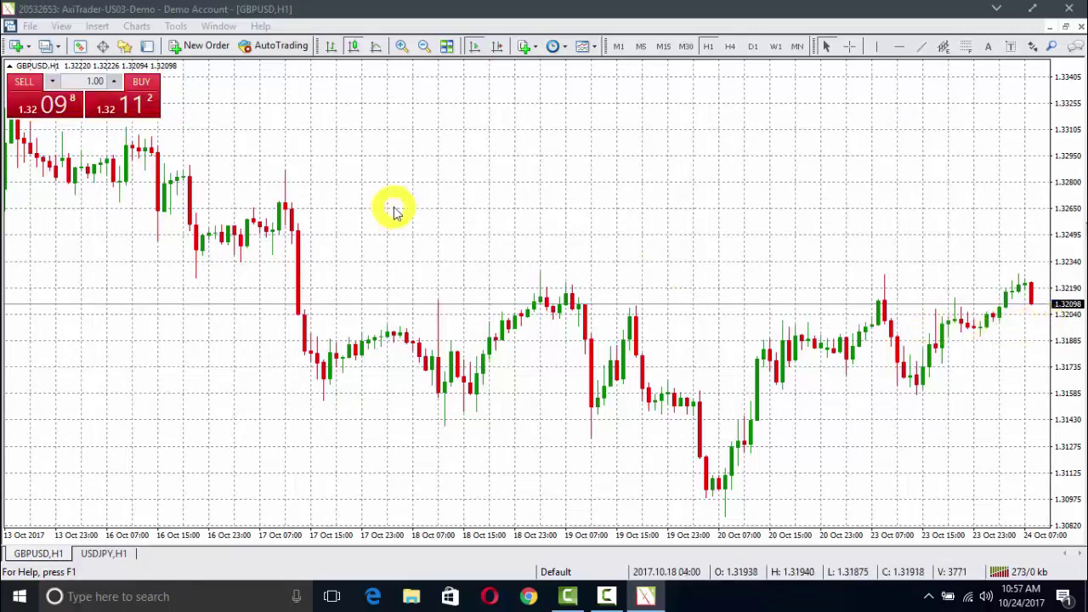
# - Enable Chart shift in the GBPUSD,H1 chart properties, and toggle the shift off and on again to compare the views
pyautogui.rightClick(404, 161)
pyautogui.click(452, 486)
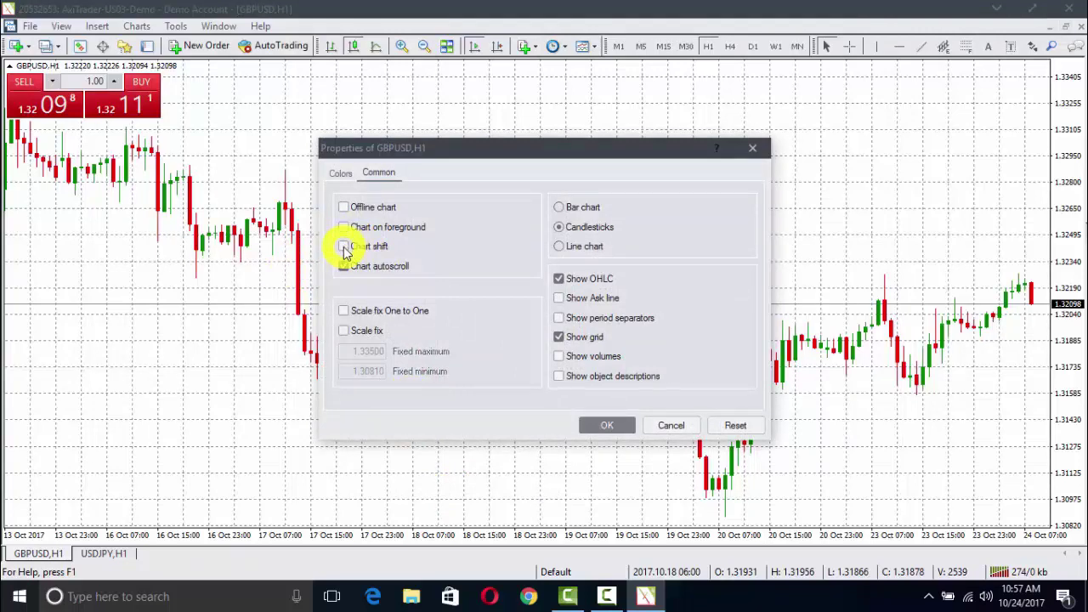
pyautogui.click(343, 246)
pyautogui.click(593, 428)
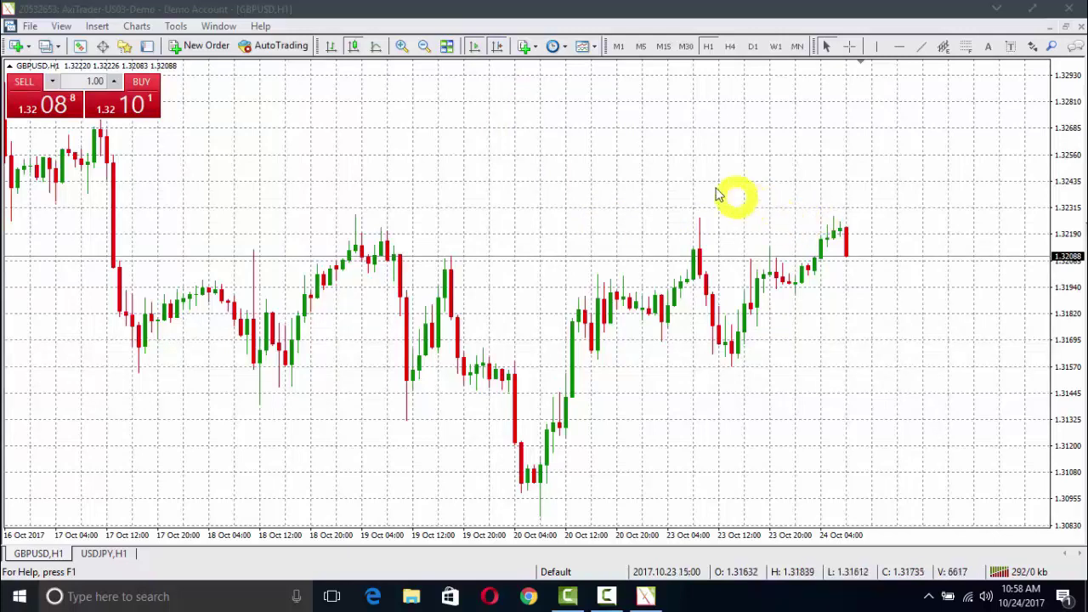
pyautogui.click(498, 48)
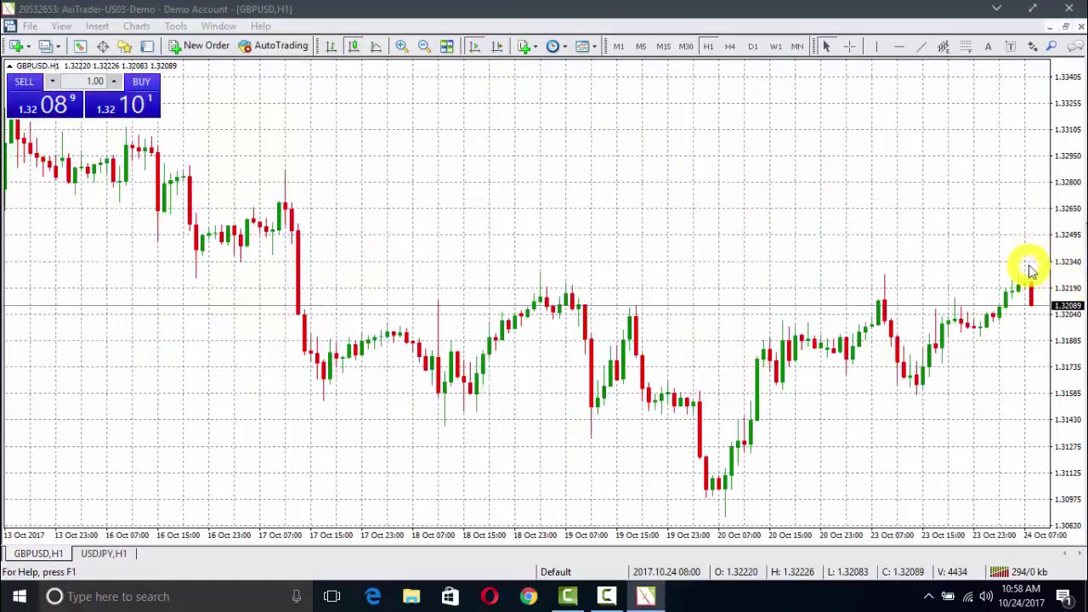
pyautogui.click(498, 48)
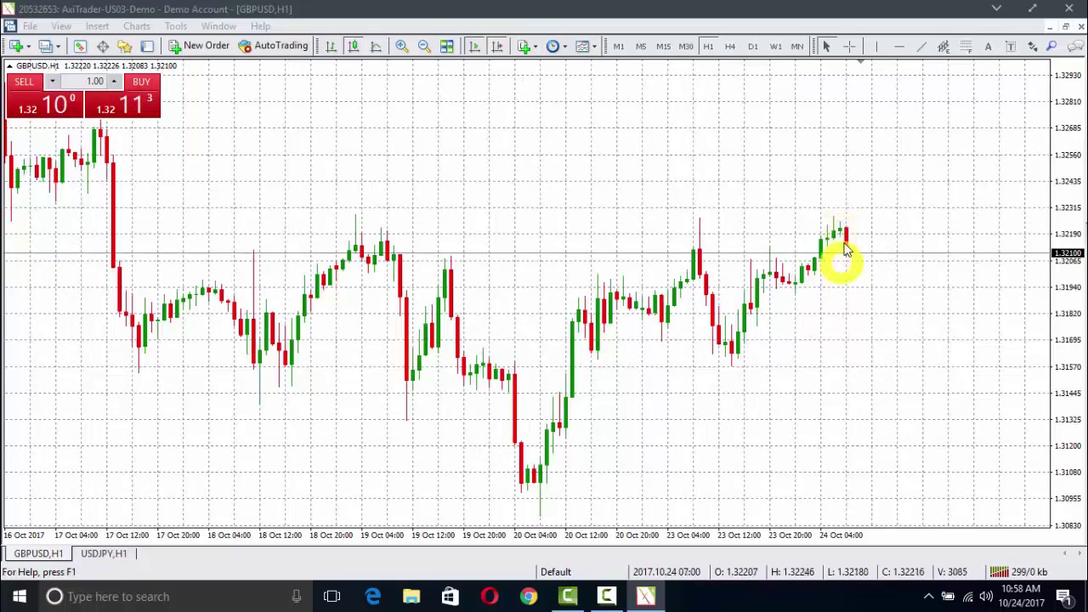
# - Adjust the blank space after the latest candle by moving the chart shift marker inward and back out closer to the price scale
pyautogui.click(855, 51)
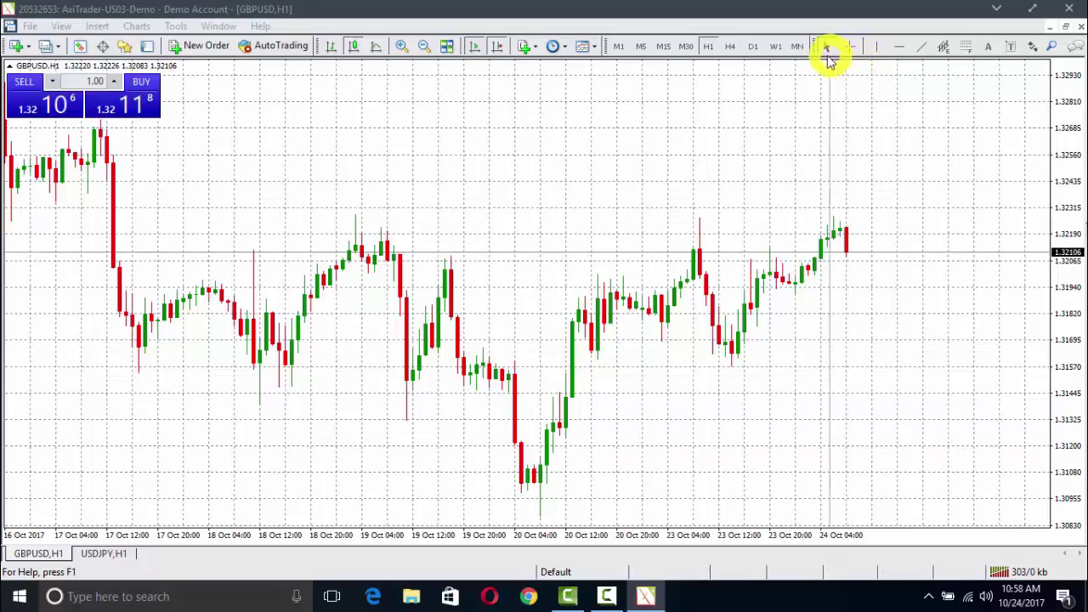
pyautogui.click(823, 49)
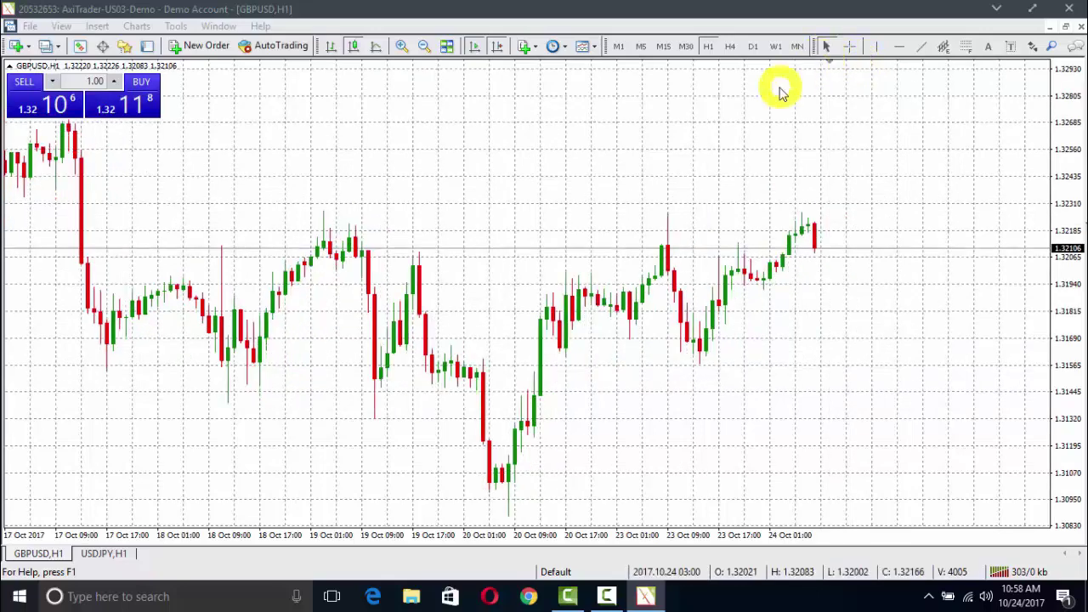
pyautogui.click(848, 61)
pyautogui.moveTo(849, 63); pyautogui.dragTo(890, 61)
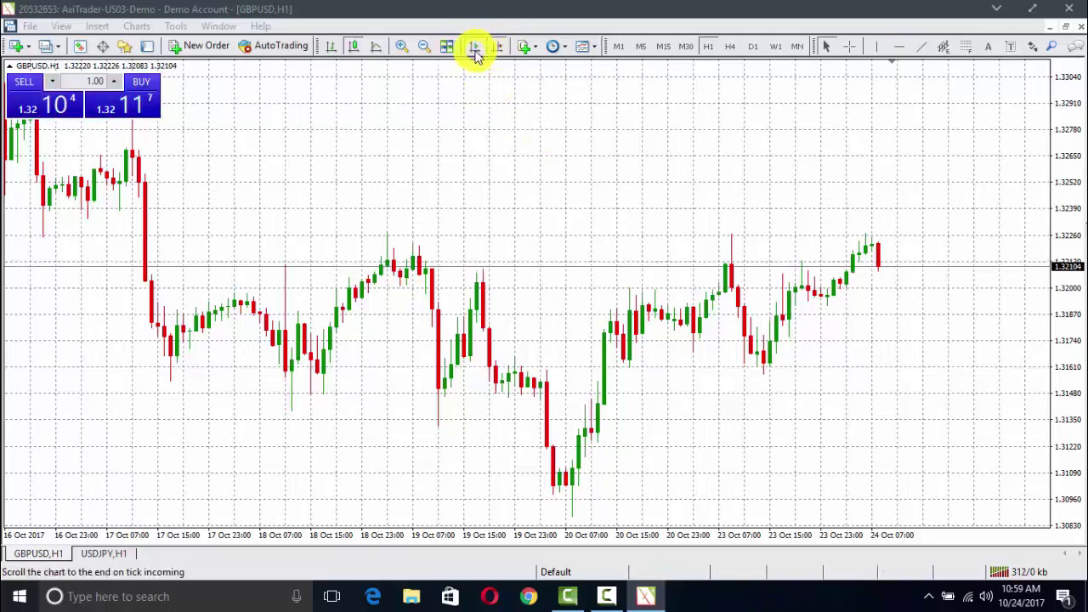
# - Turn off Show grid in the GBPUSD,H1 chart properties and apply the change
pyautogui.rightClick(512, 126)
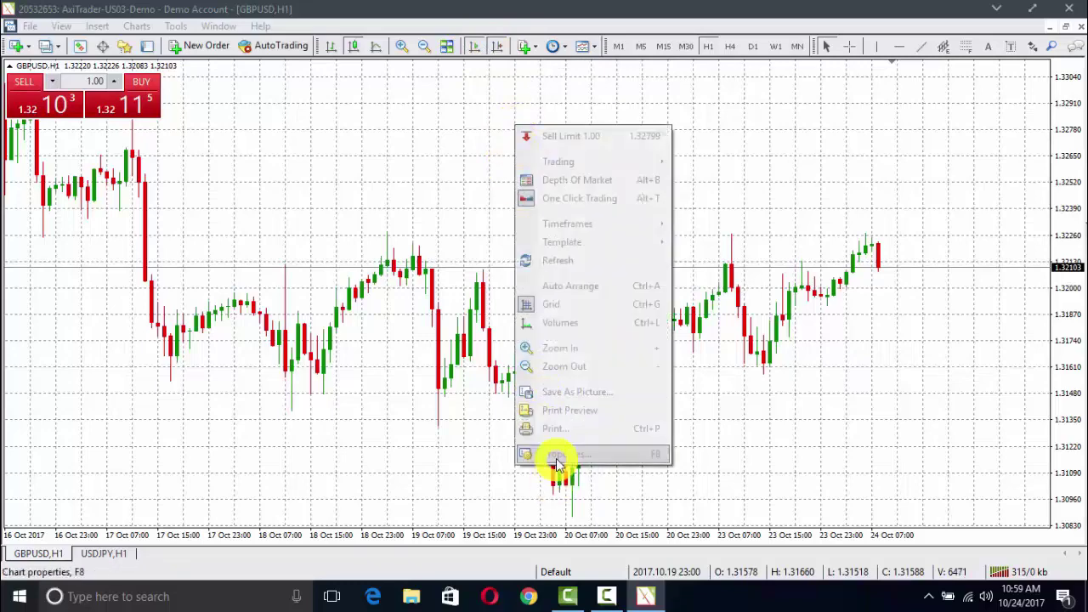
pyautogui.click(556, 457)
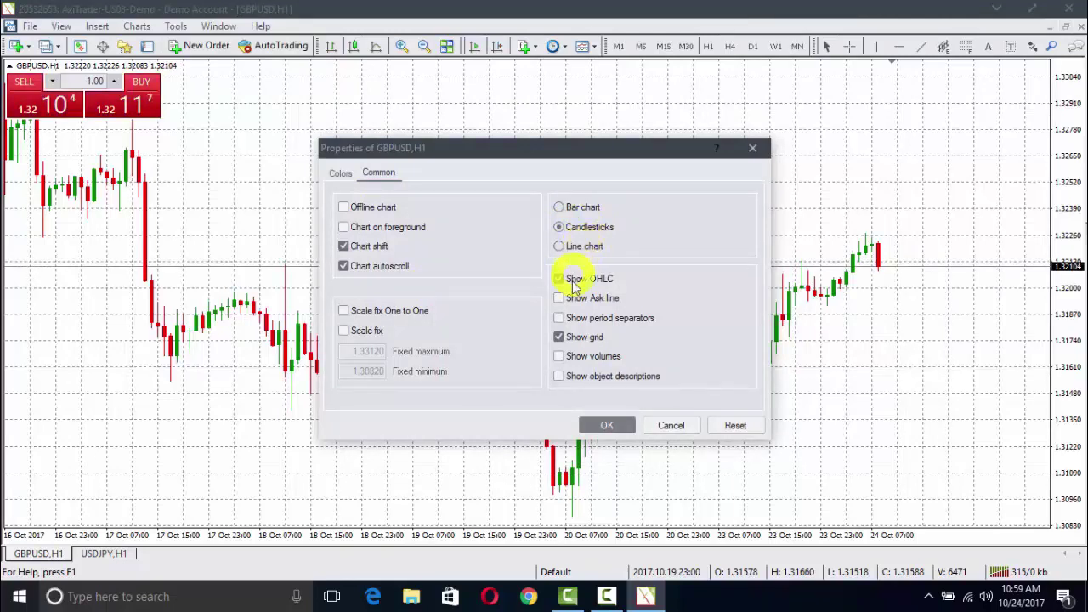
pyautogui.click(558, 338)
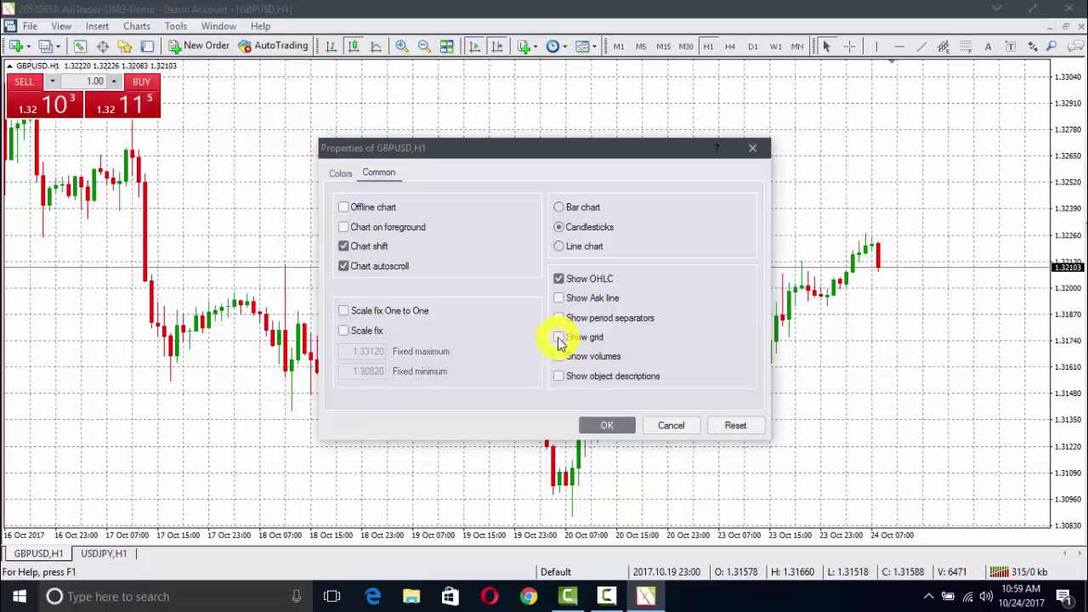
pyautogui.click(605, 425)
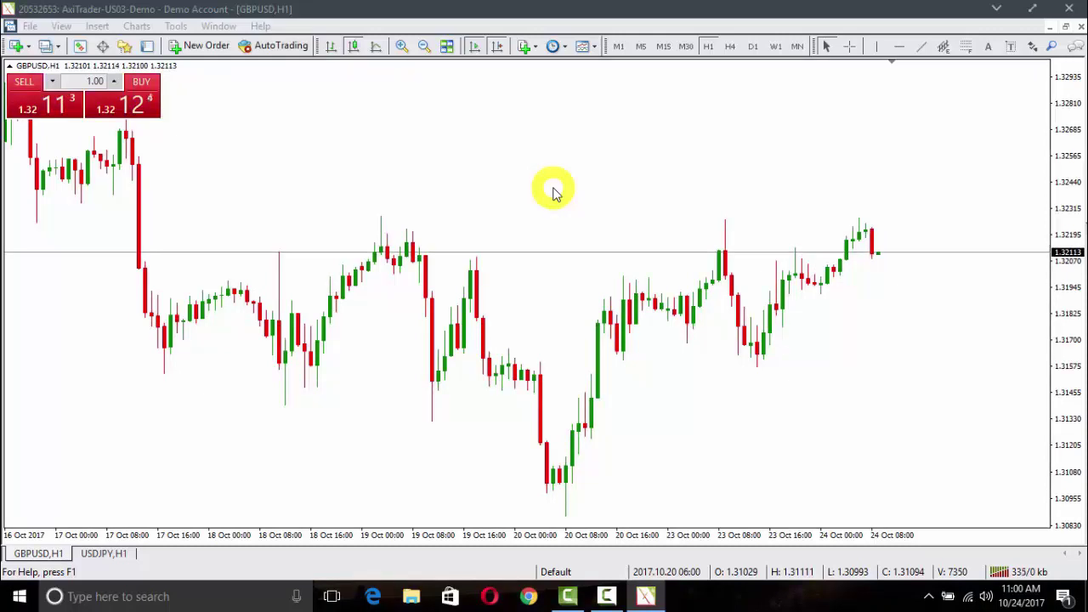
# - Enable Show period separators in the GBPUSD,H1 chart properties and apply the change
pyautogui.press('F8')
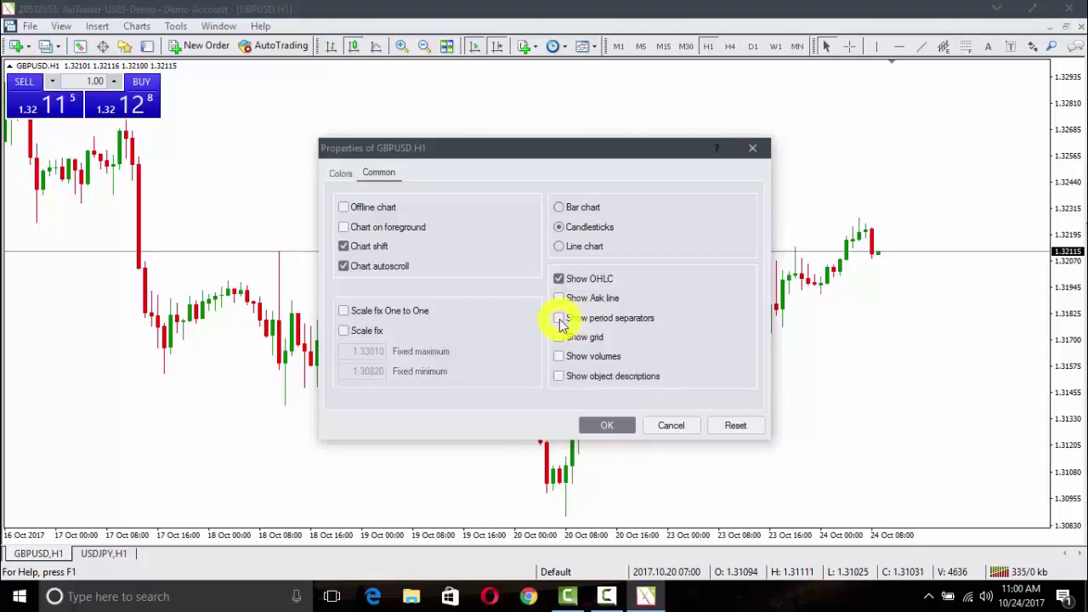
pyautogui.click(558, 320)
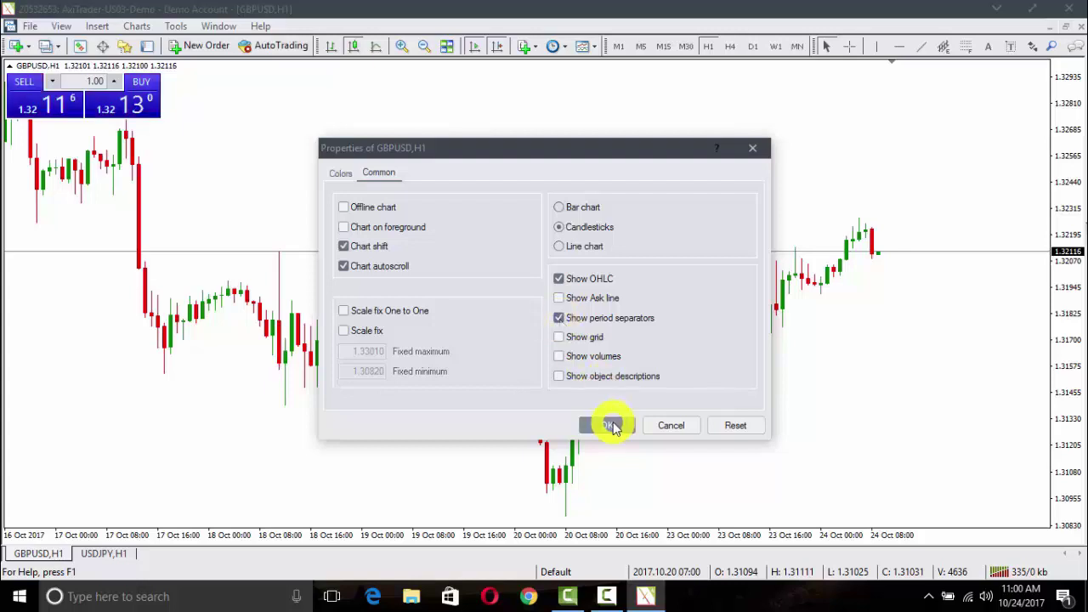
pyautogui.click(612, 425)
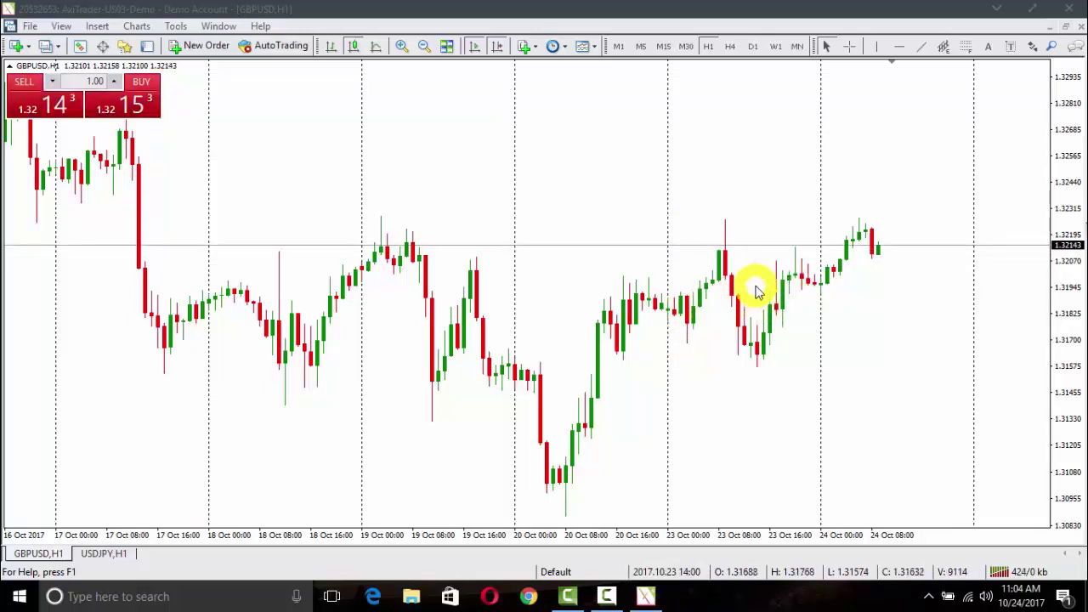
# - Switch the GBPUSD chart between the H4 and H1 timeframes and on to D1 to compare the period separators
pyautogui.click(730, 47)
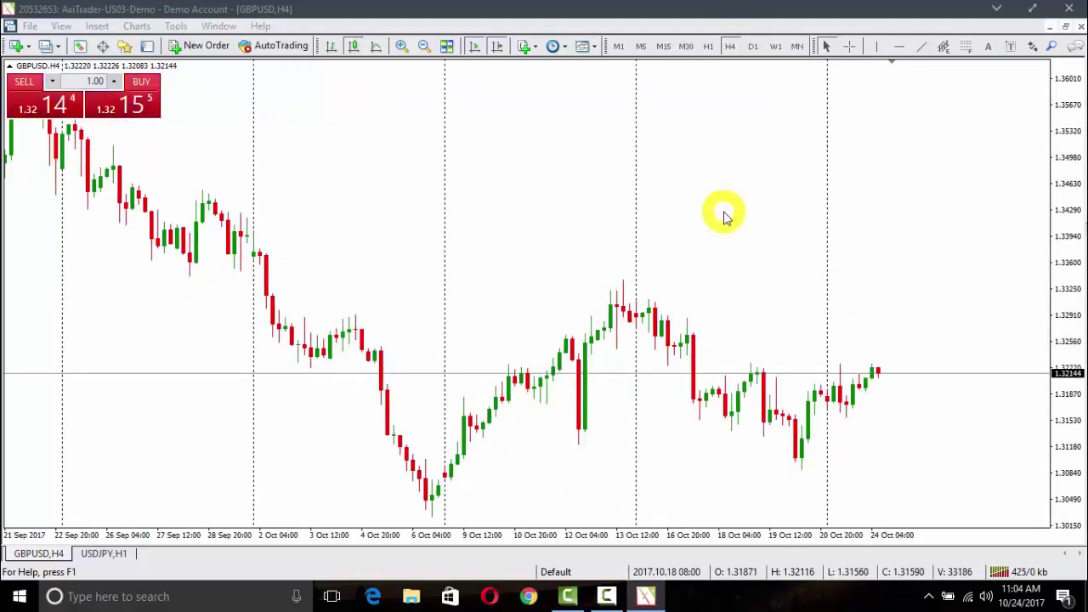
pyautogui.click(708, 46)
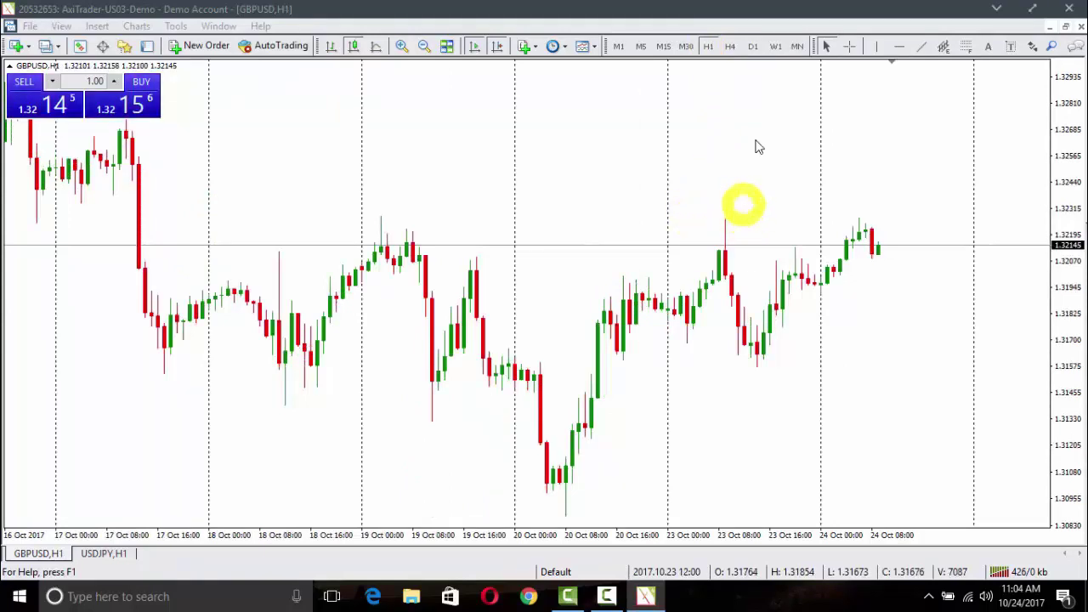
pyautogui.click(729, 46)
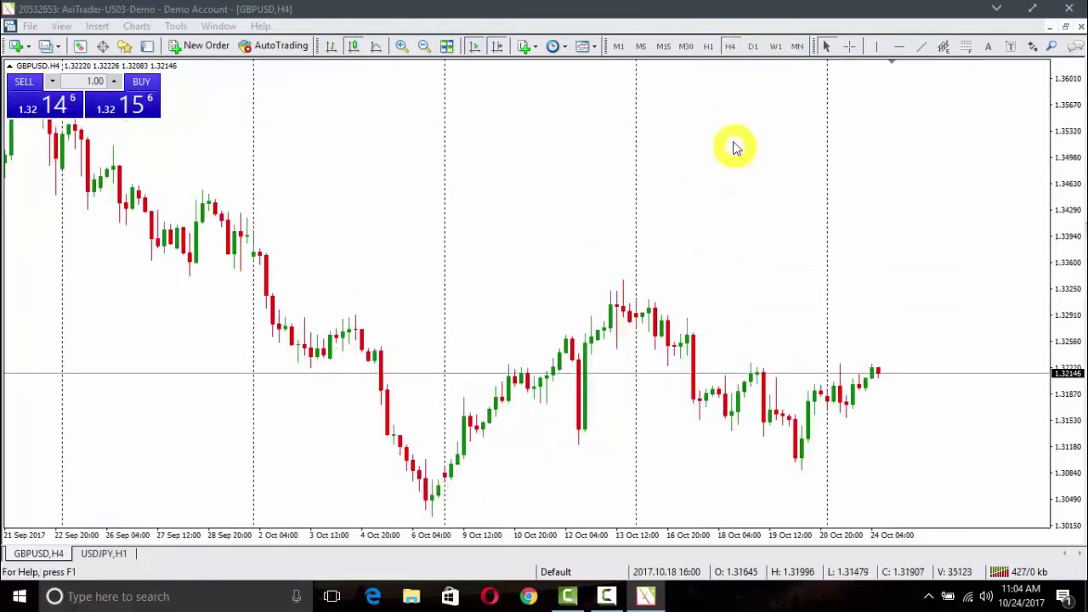
pyautogui.click(754, 46)
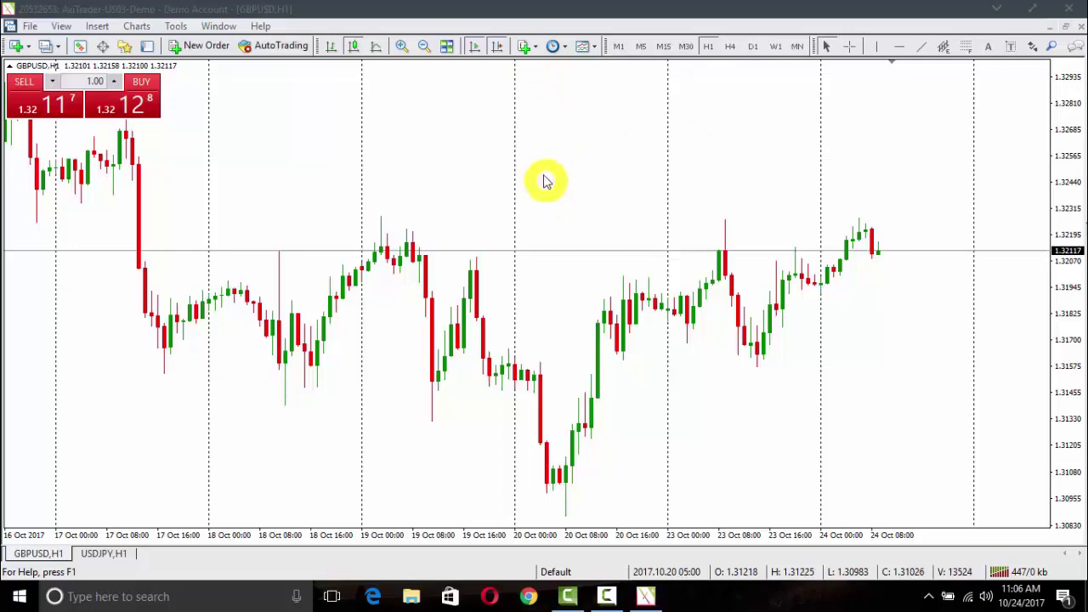
# - Add the Relative Strength Index oscillator to the GBPUSD,H1 chart with period 14, applied to Close, in DodgerBlue
pyautogui.click(526, 48)
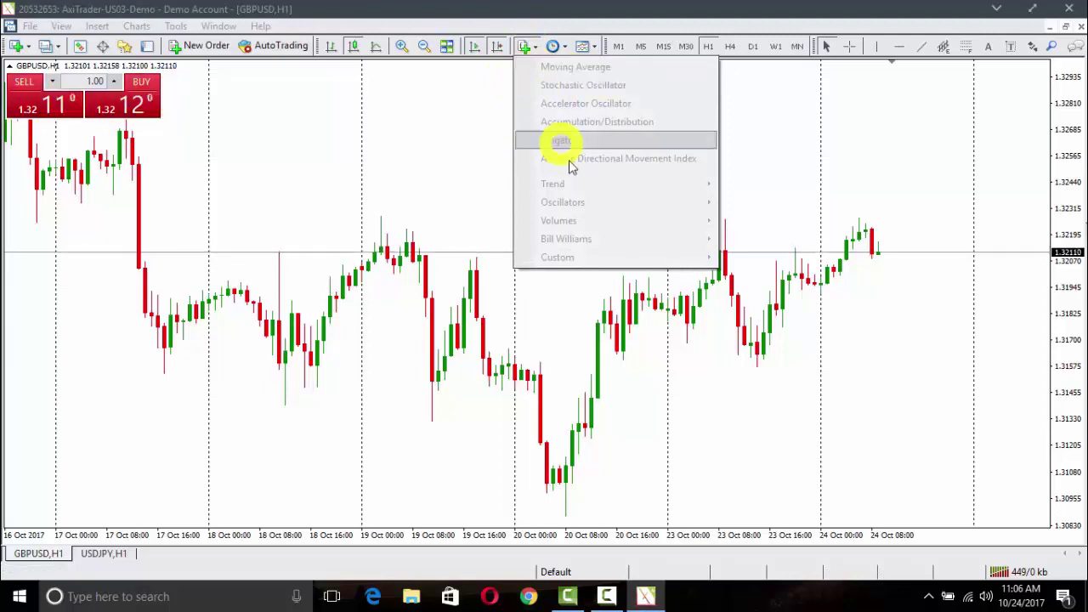
pyautogui.moveTo(717, 204)
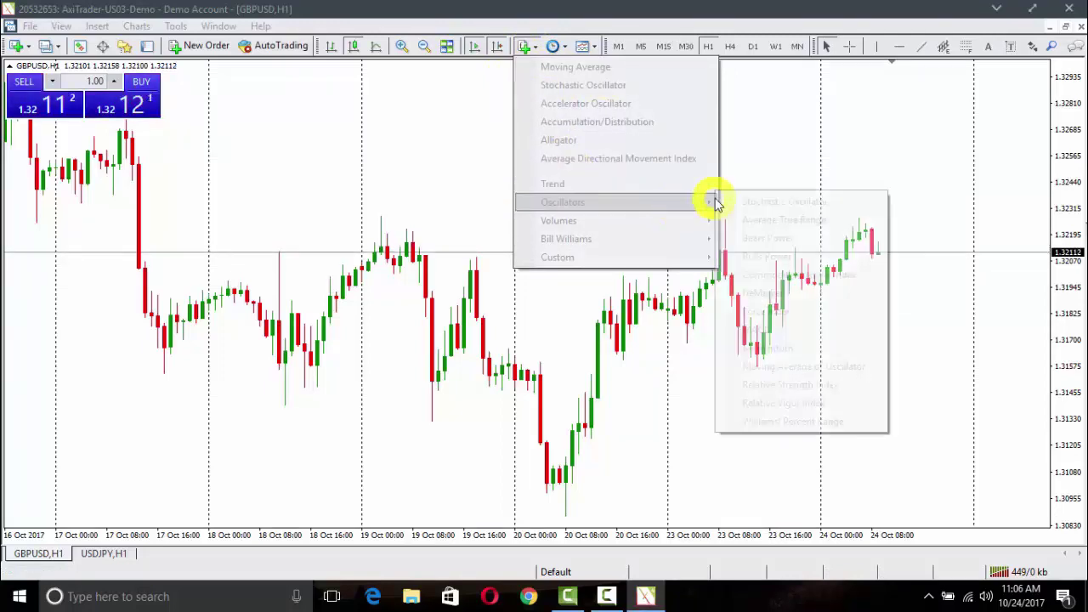
pyautogui.click(803, 387)
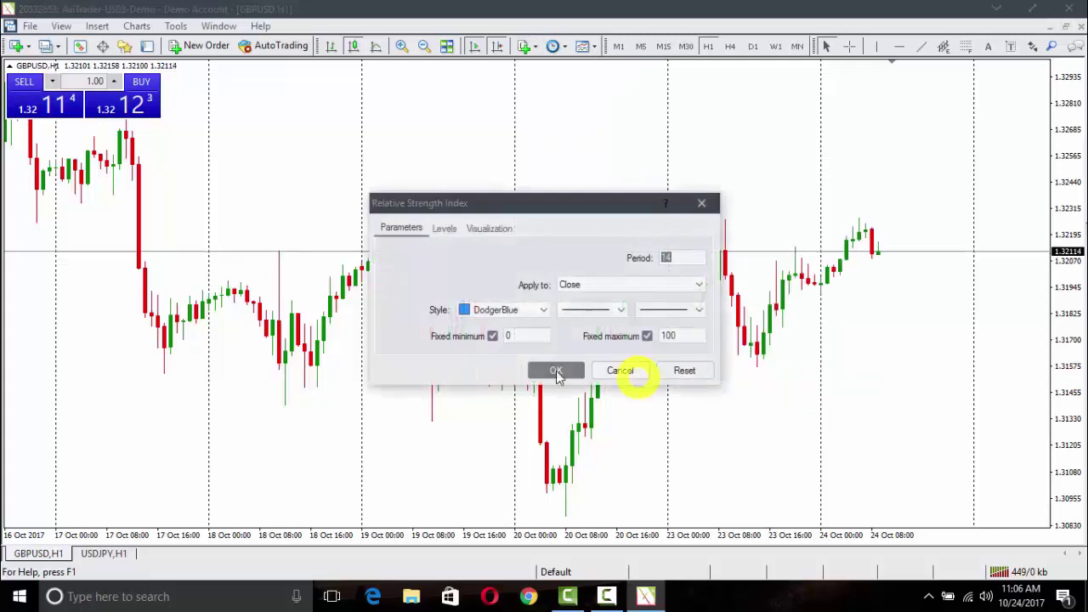
pyautogui.click(552, 369)
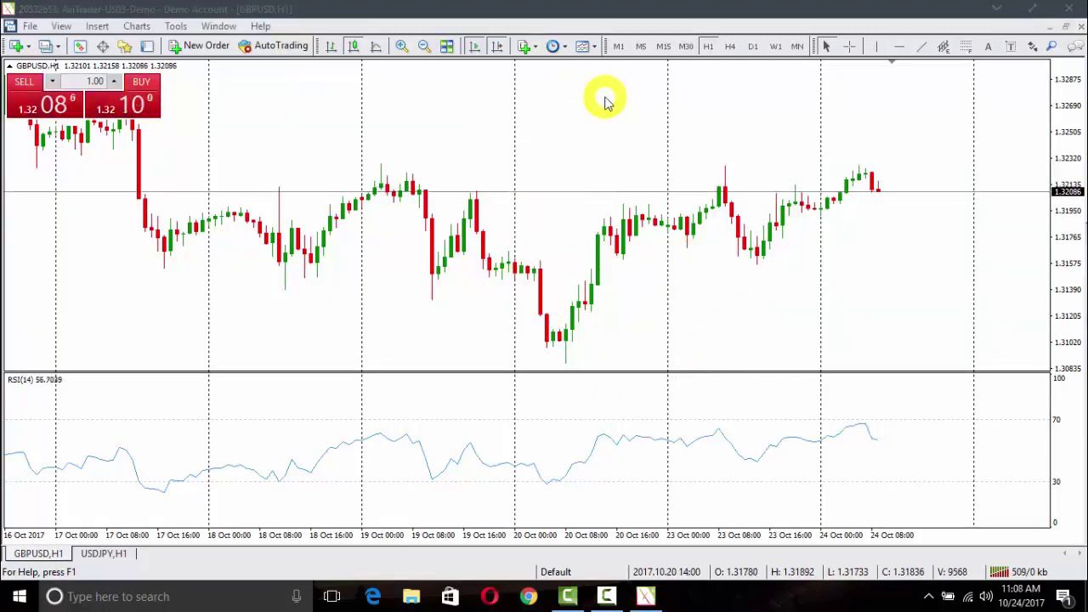
# - Save the GBPUSD,H1 chart settings as a template file named danirebel_name
pyautogui.click(595, 48)
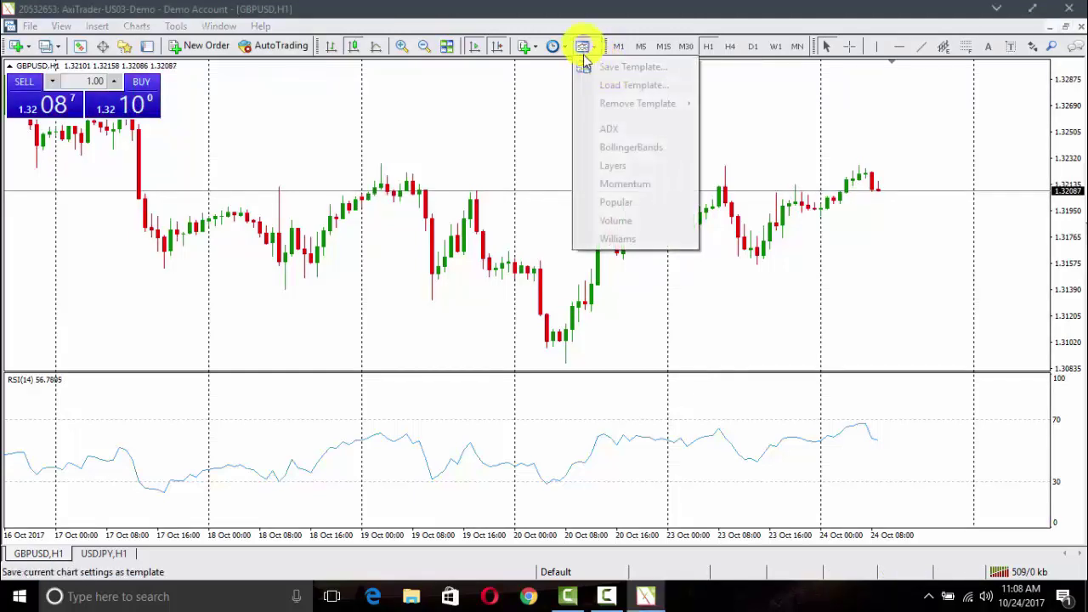
pyautogui.click(627, 69)
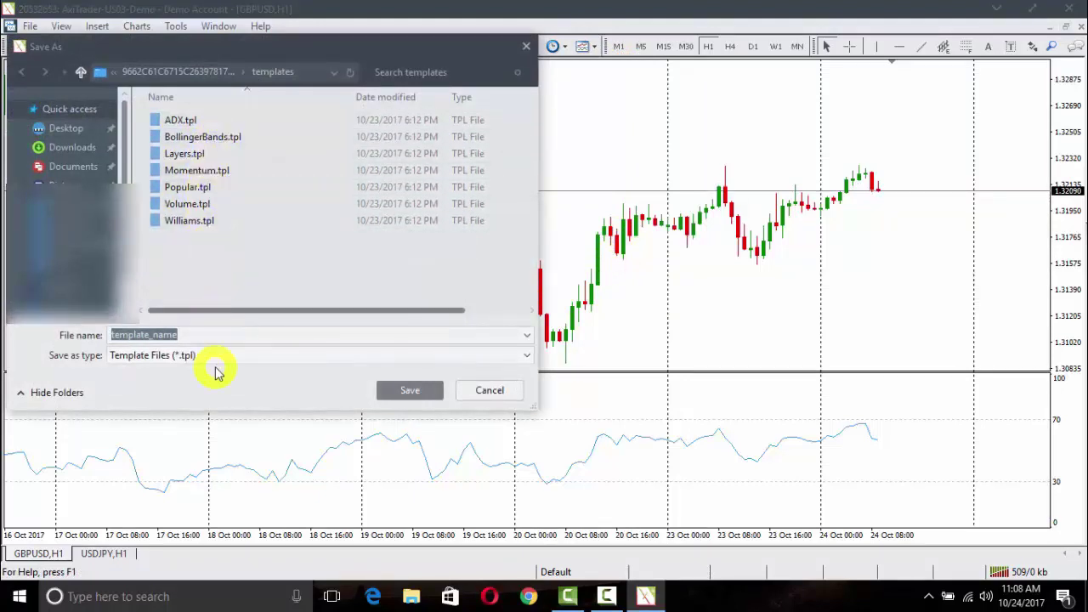
pyautogui.click(192, 332)
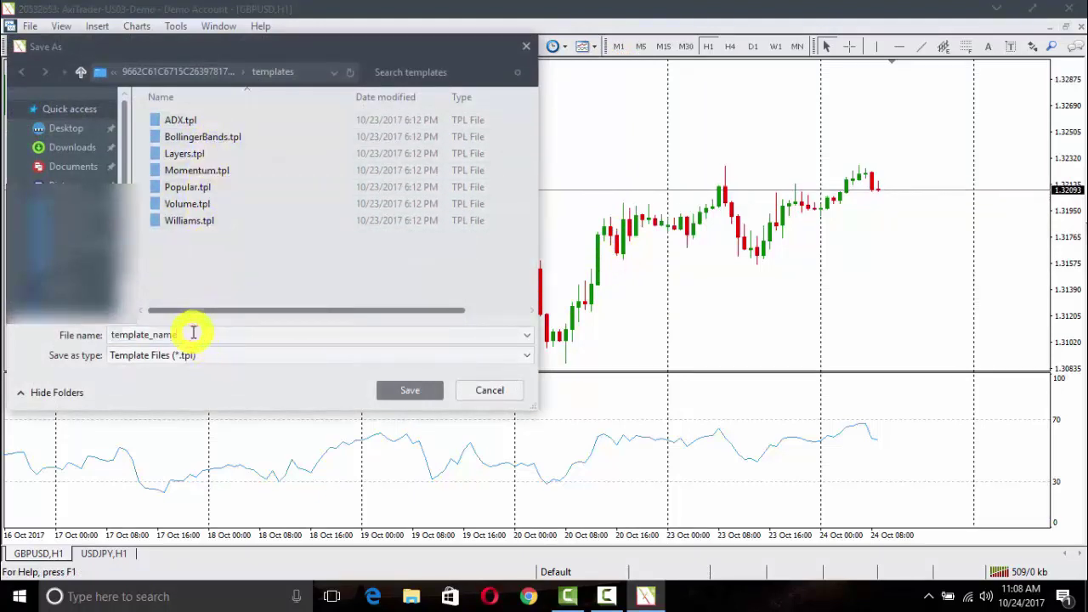
pyautogui.press('BackSpace')
pyautogui.press('BackSpace')
pyautogui.press('BackSpace')
pyautogui.press('BackSpace')
pyautogui.press('BackSpace')
pyautogui.press('BackSpace')
pyautogui.press('BackSpace')
pyautogui.press('BackSpace')
pyautogui.write('danirebe')
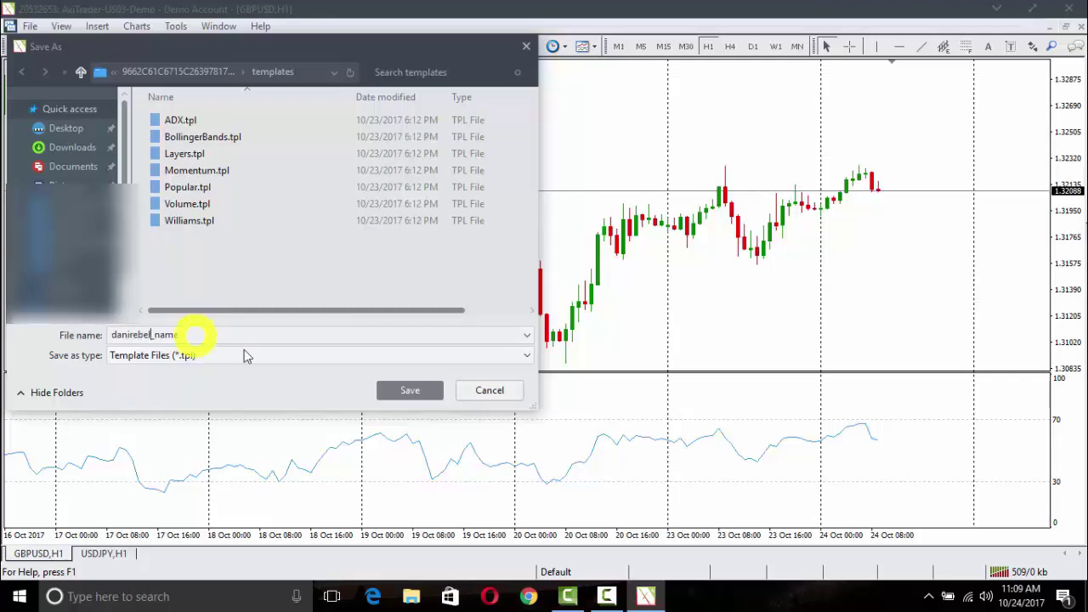
pyautogui.click(425, 390)
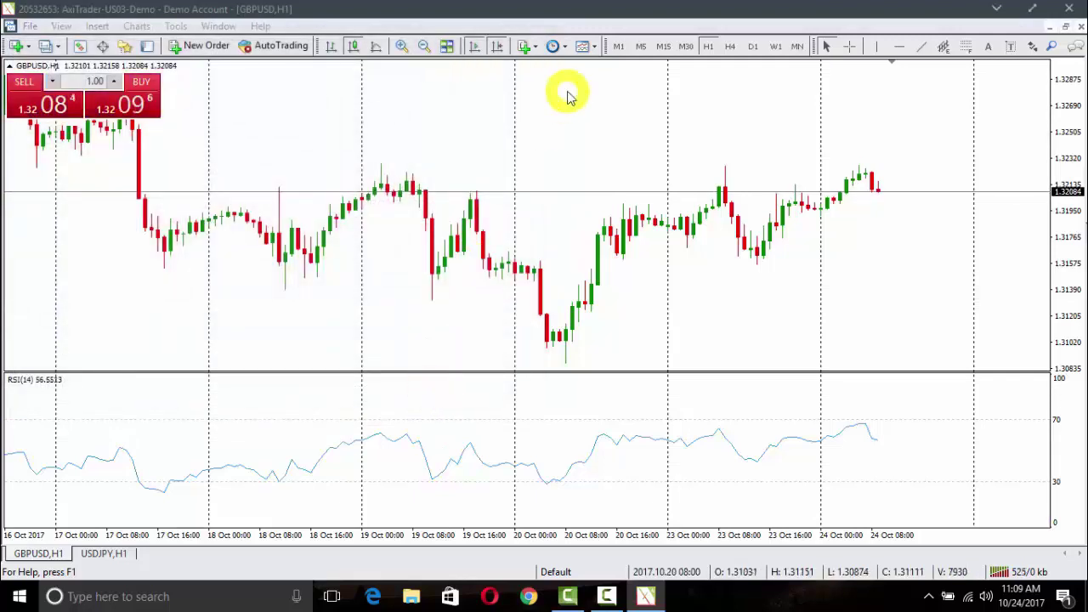
# - Check that danirebel_name is among the available templates and apply it to the USDJPY,H1 chart
pyautogui.click(591, 51)
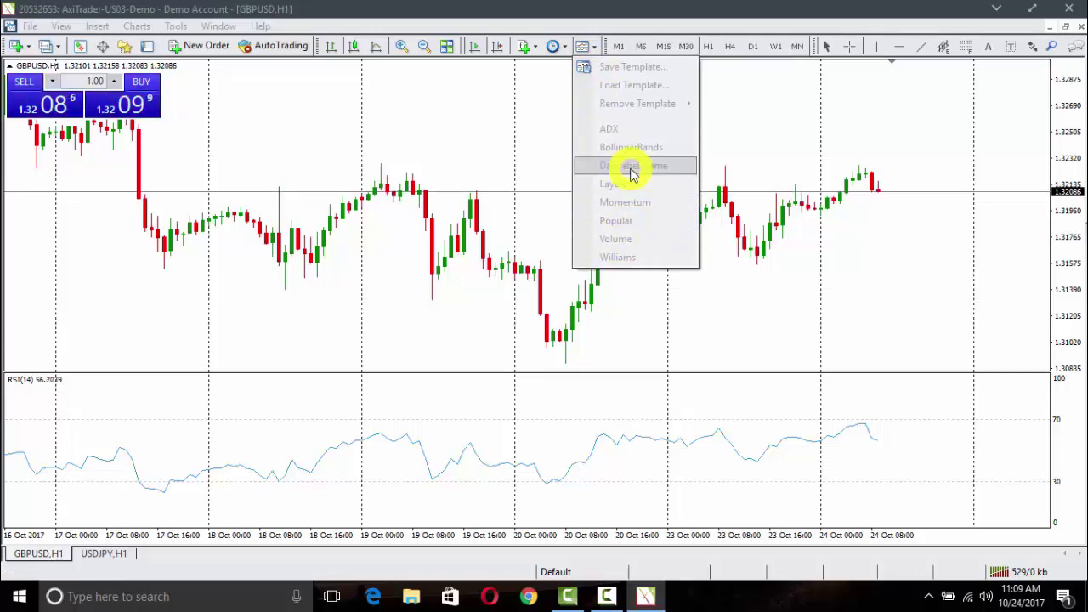
pyautogui.click(782, 145)
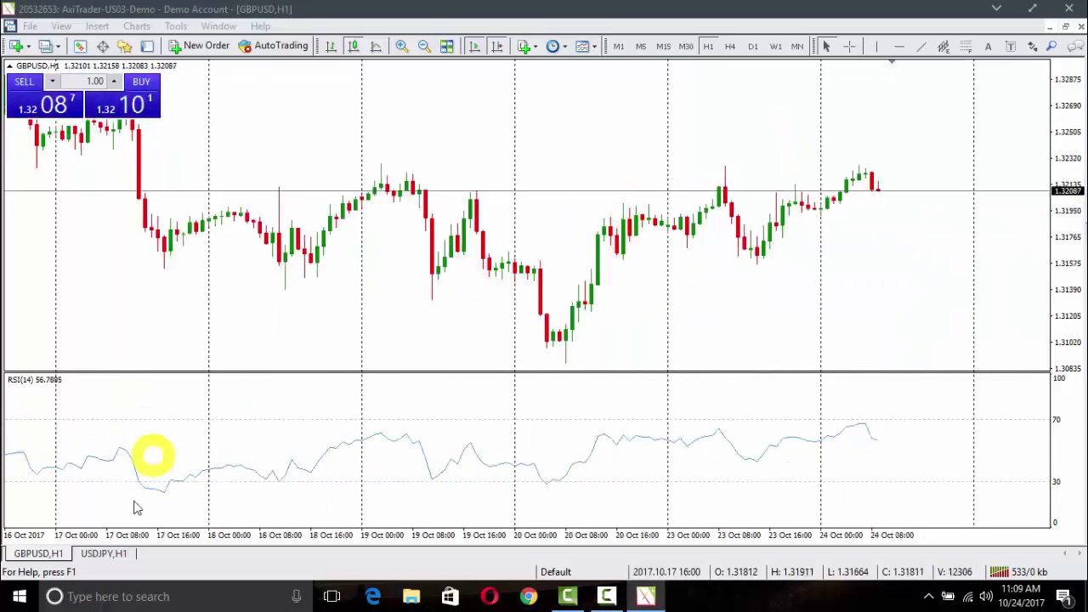
pyautogui.click(102, 555)
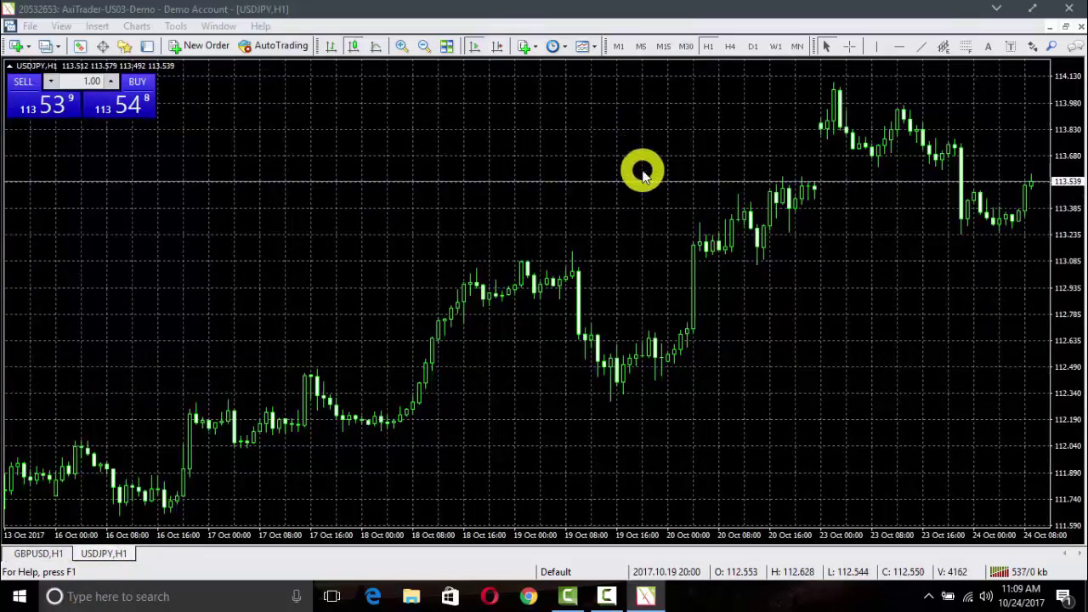
pyautogui.click(593, 49)
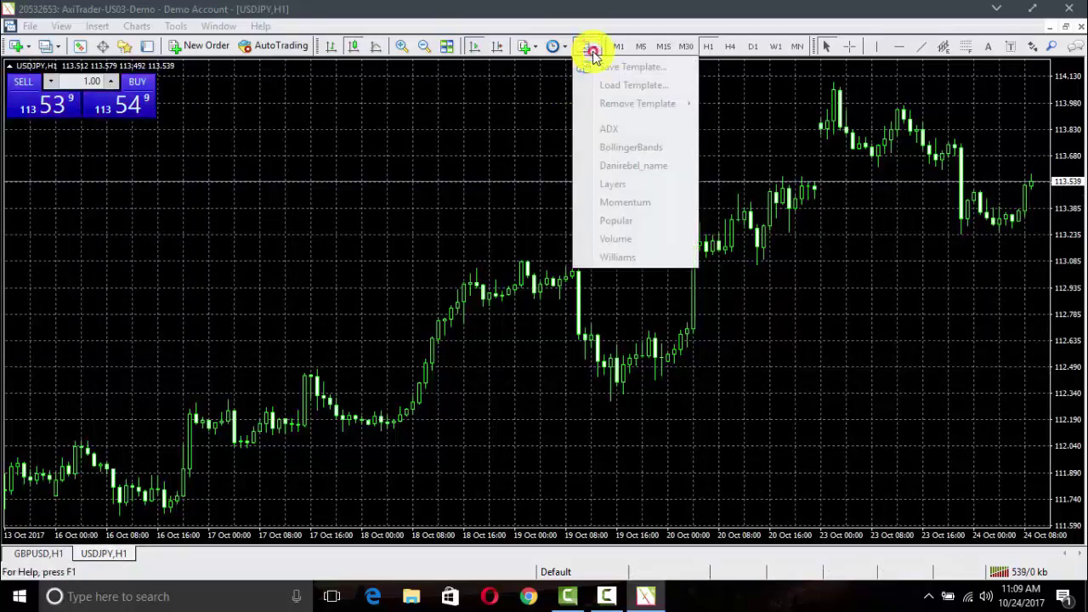
pyautogui.click(603, 166)
# - Compare the GBPUSD,H1 and USDJPY,H1 charts by switching between them, ending on GBPUSD,H1
pyautogui.hotkey('ctrl', 'F6')
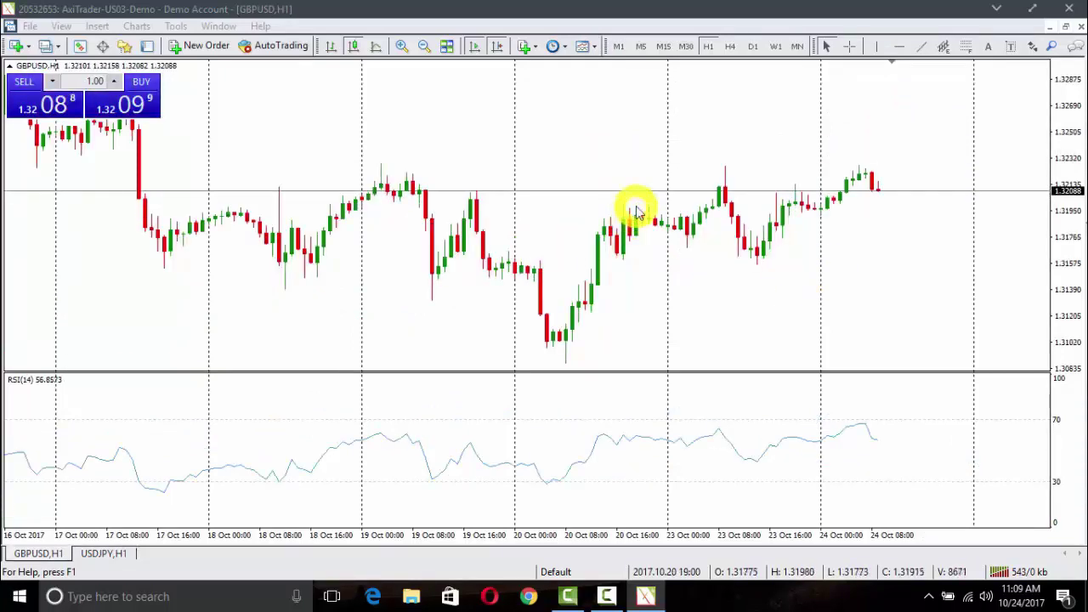
pyautogui.click(95, 553)
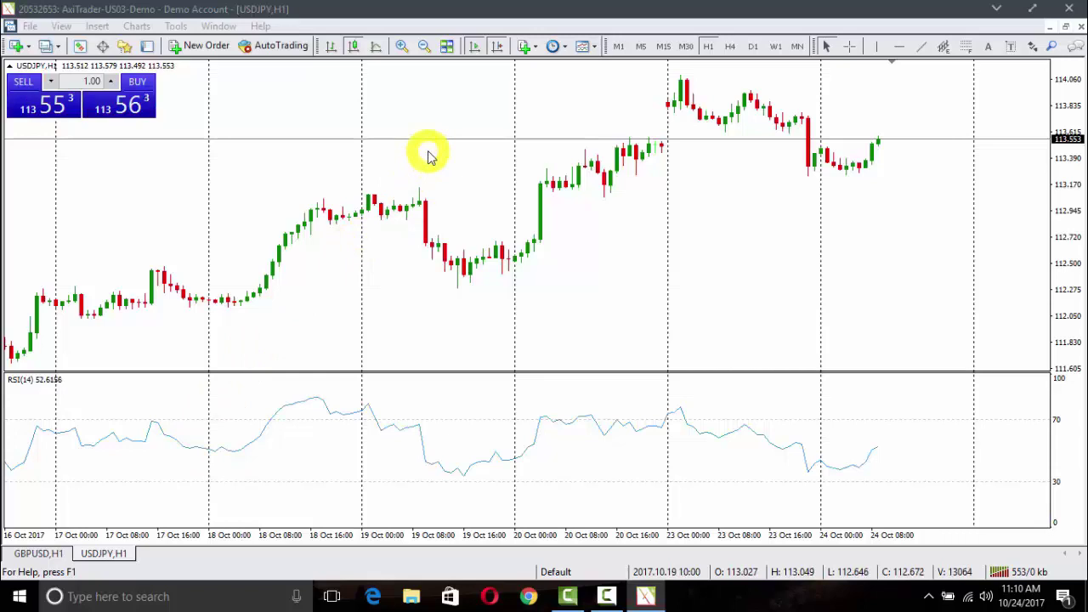
pyautogui.click(27, 553)
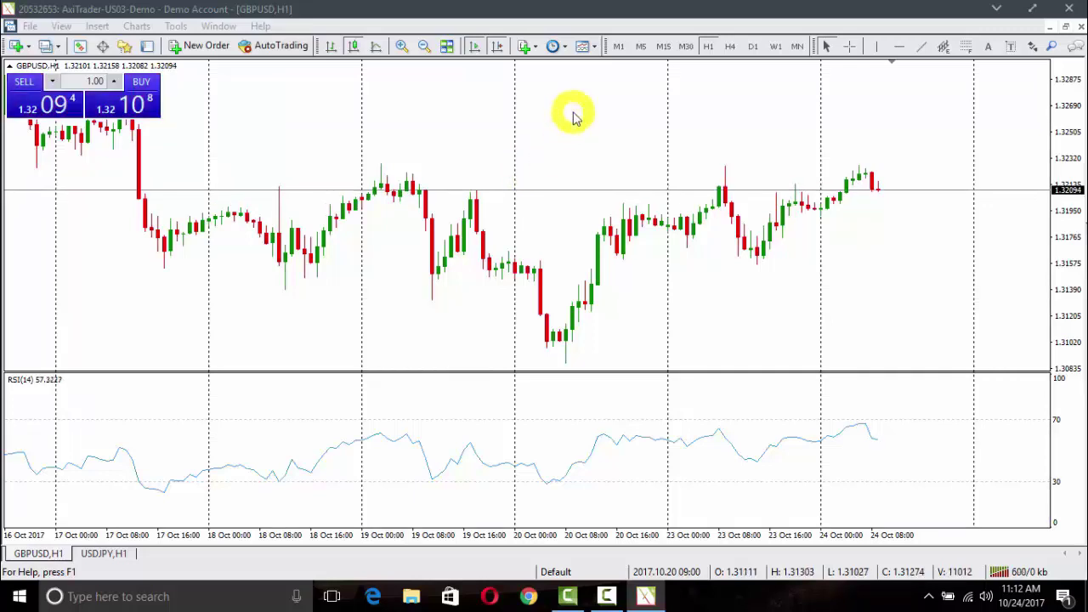
# - Add a Moving Average indicator to the GBPUSD,H1 chart, accepting the parameters offered
pyautogui.click(528, 49)
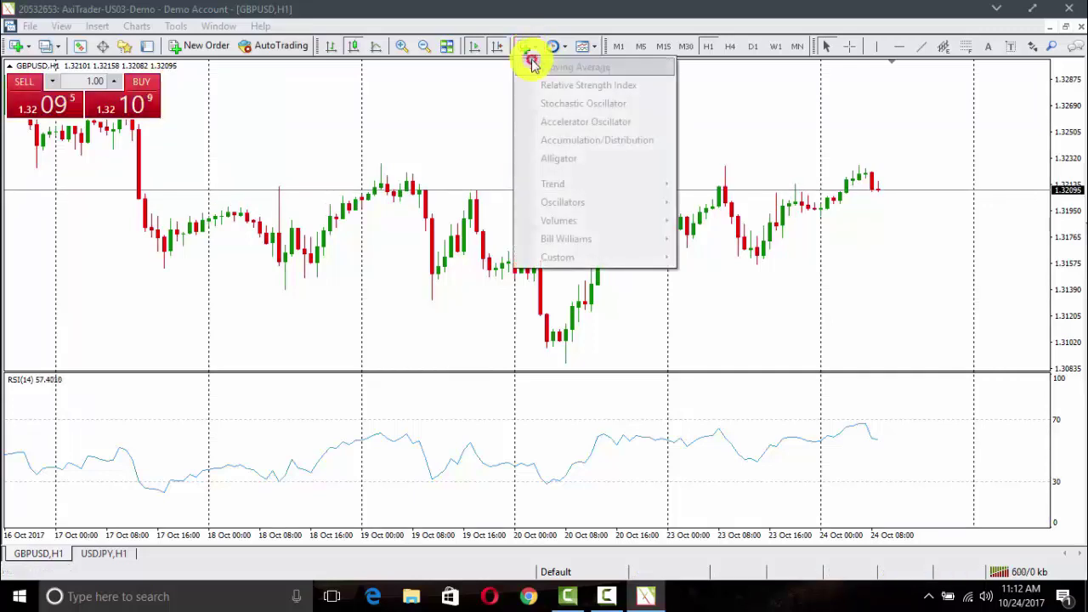
pyautogui.click(536, 73)
pyautogui.click(554, 370)
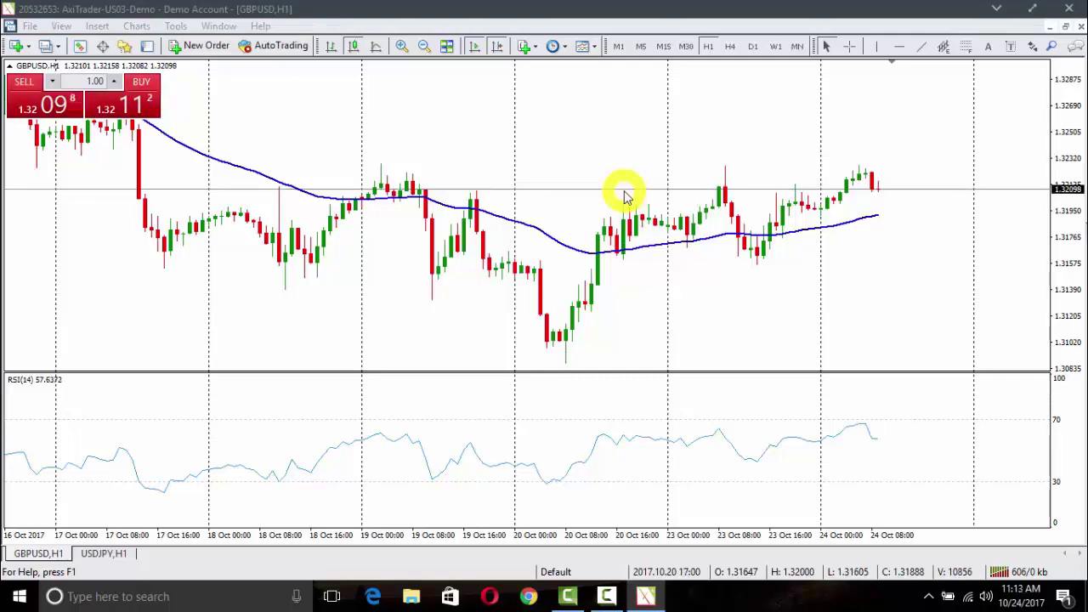
# - Save the GBPUSD,H1 chart settings over the existing danirebel_name.tpl template, replacing the file
pyautogui.click(592, 49)
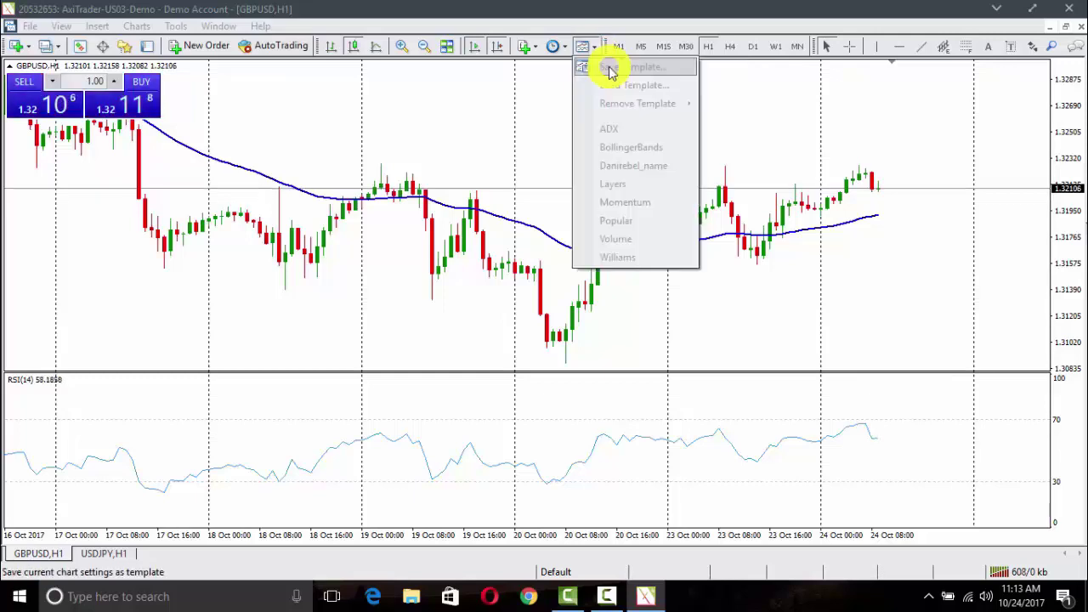
pyautogui.click(608, 72)
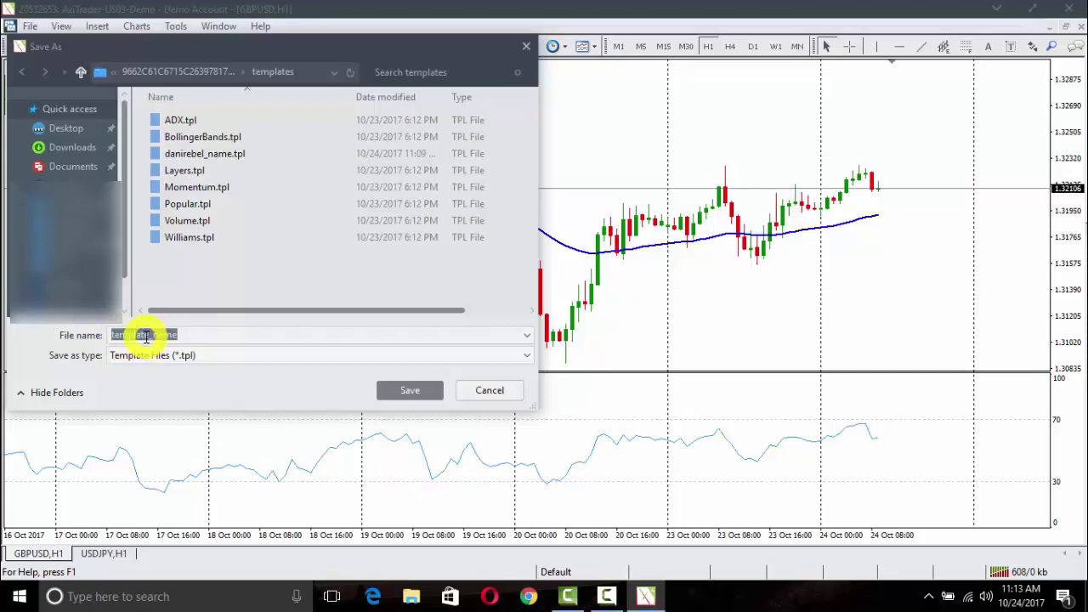
pyautogui.click(198, 158)
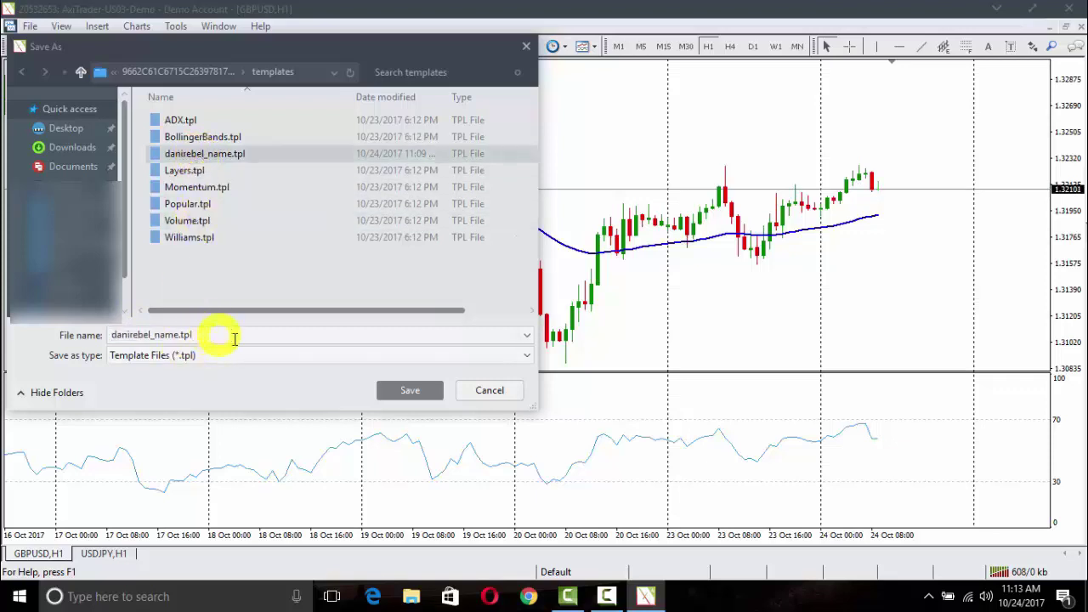
pyautogui.click(397, 390)
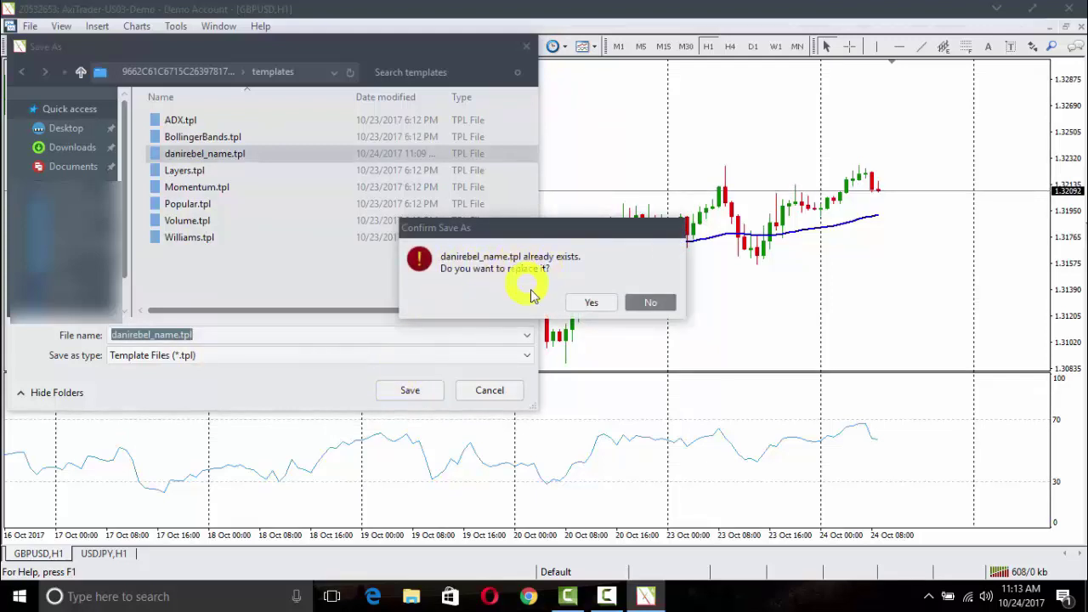
pyautogui.click(589, 304)
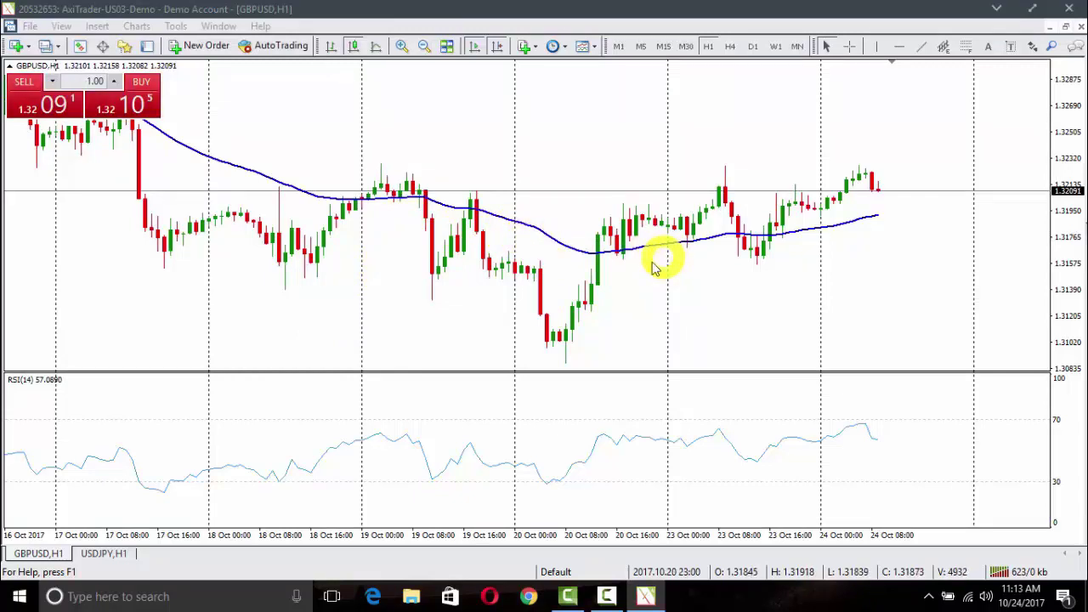
# - Apply the updated danirebel_name template to the USDJPY,H1 chart
pyautogui.click(114, 553)
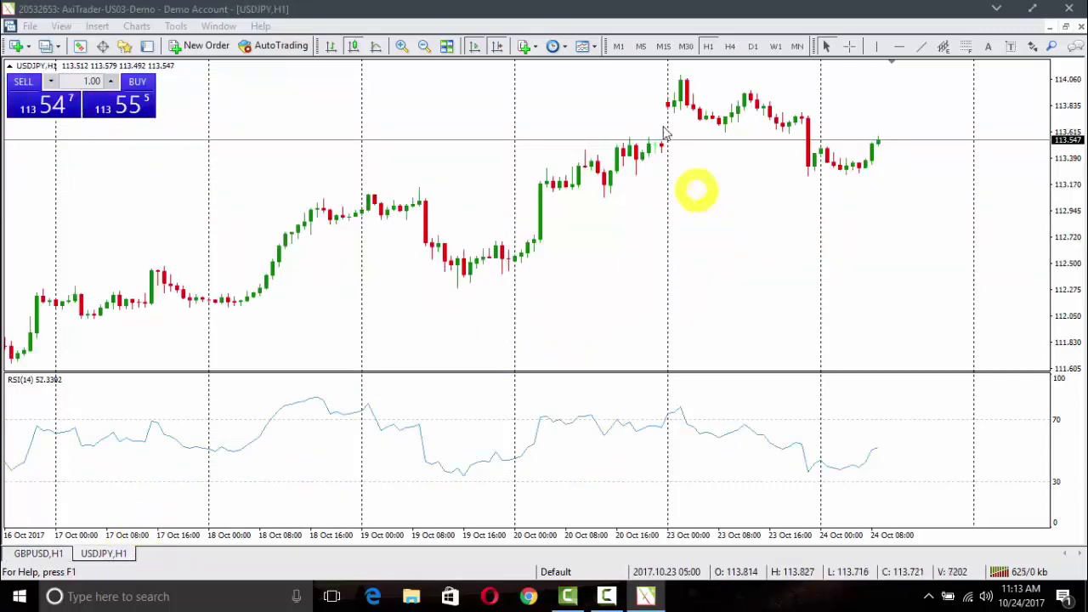
pyautogui.click(588, 49)
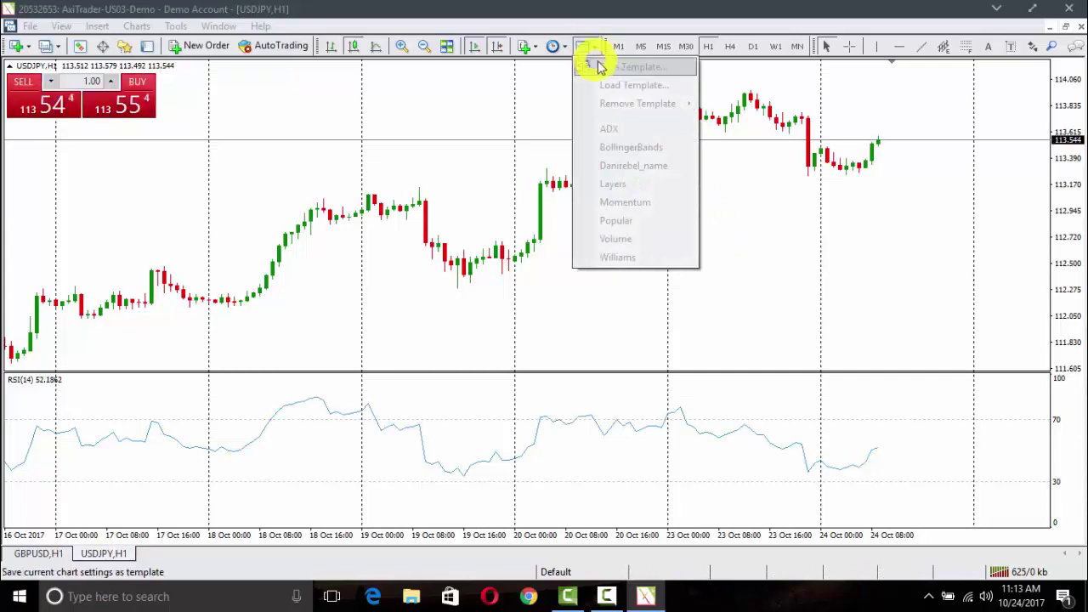
pyautogui.click(609, 168)
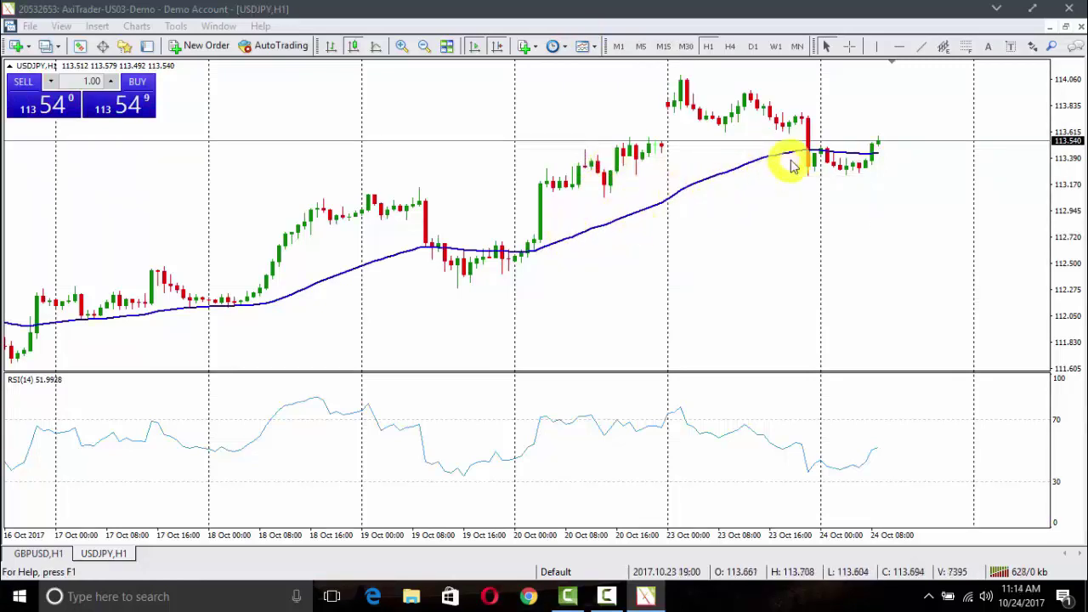
pyautogui.moveTo(620, 223)
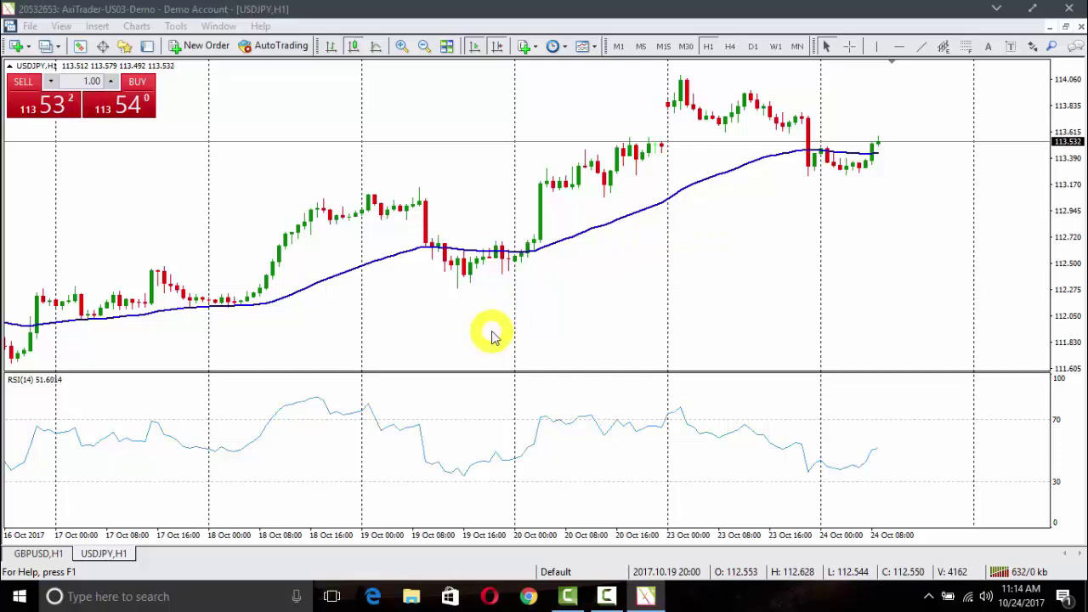
# - Delete the Relative Strength Index indicator from the USDJPY,H1 chart, keeping the Moving Average
pyautogui.rightClick(538, 102)
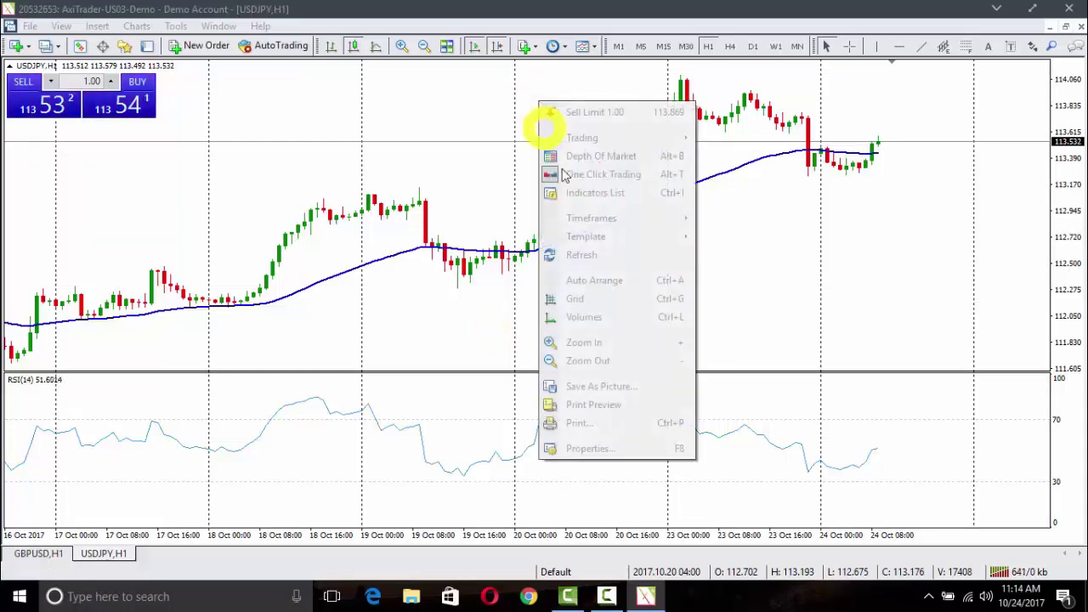
pyautogui.click(575, 197)
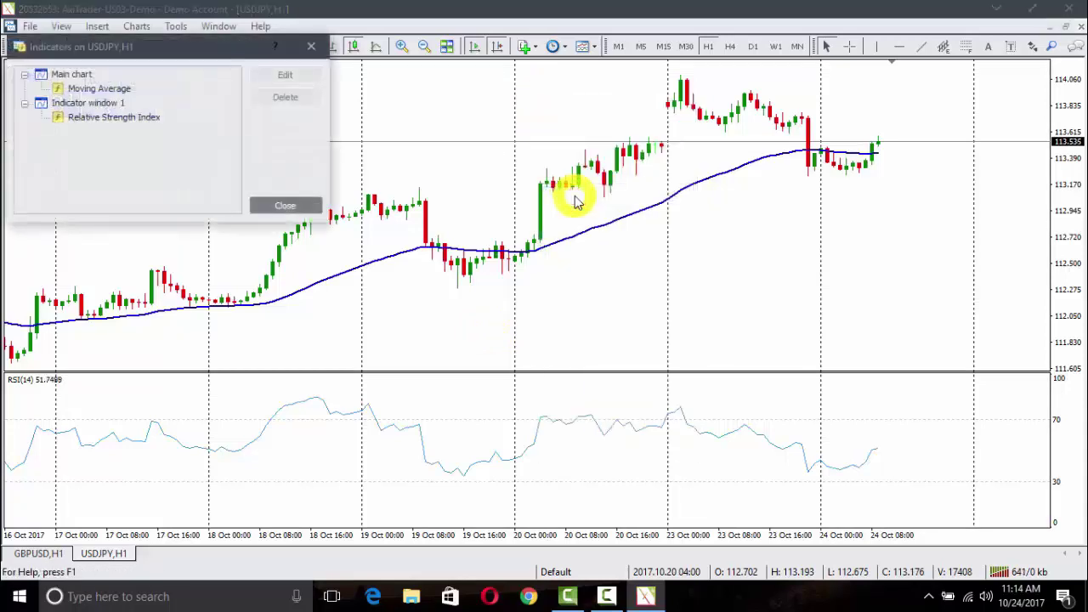
pyautogui.click(106, 119)
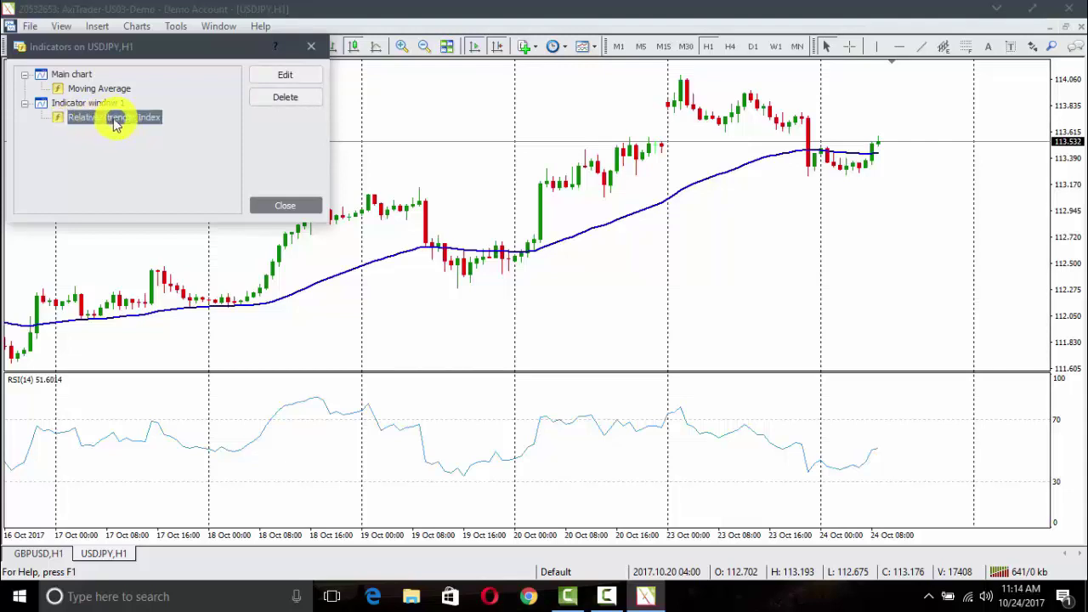
pyautogui.click(306, 99)
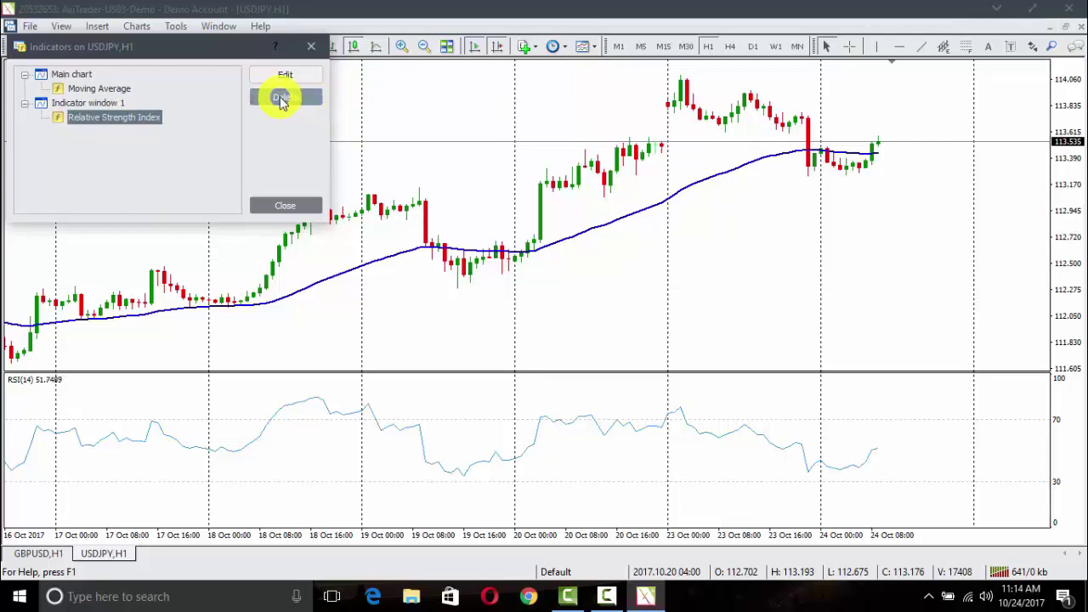
pyautogui.click(280, 101)
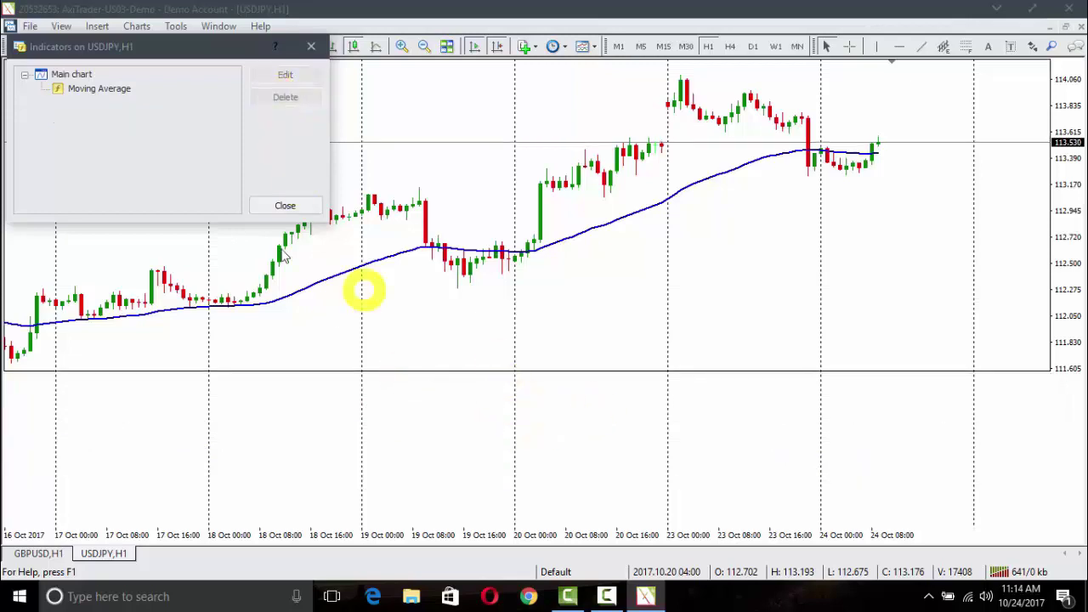
pyautogui.click(272, 209)
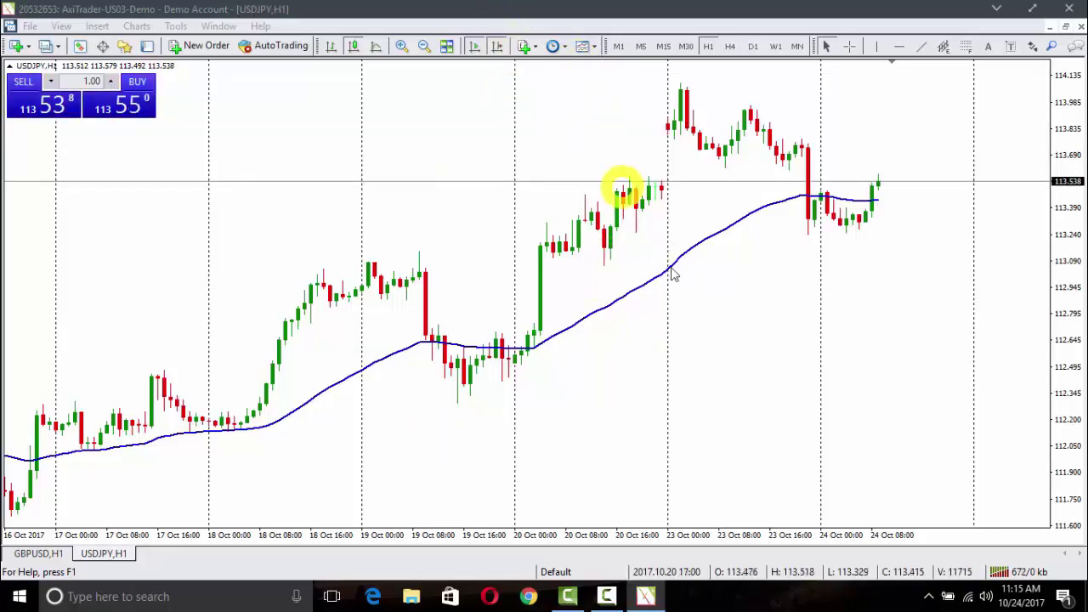
# - Save the USDJPY,H1 chart settings over the existing danirebel_name.tpl template, replacing the file
pyautogui.click(592, 51)
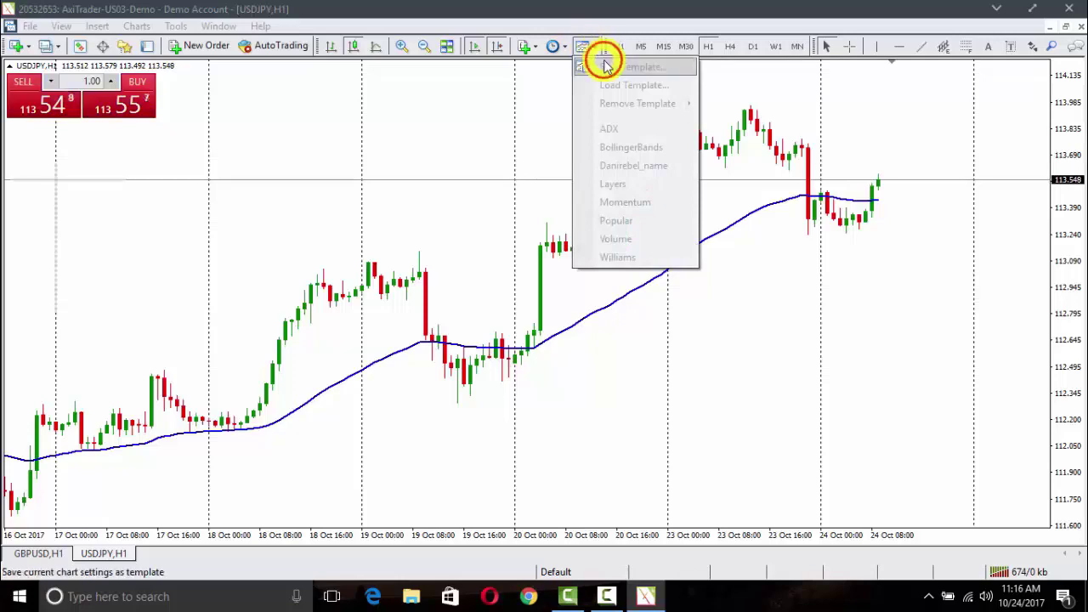
pyautogui.click(602, 65)
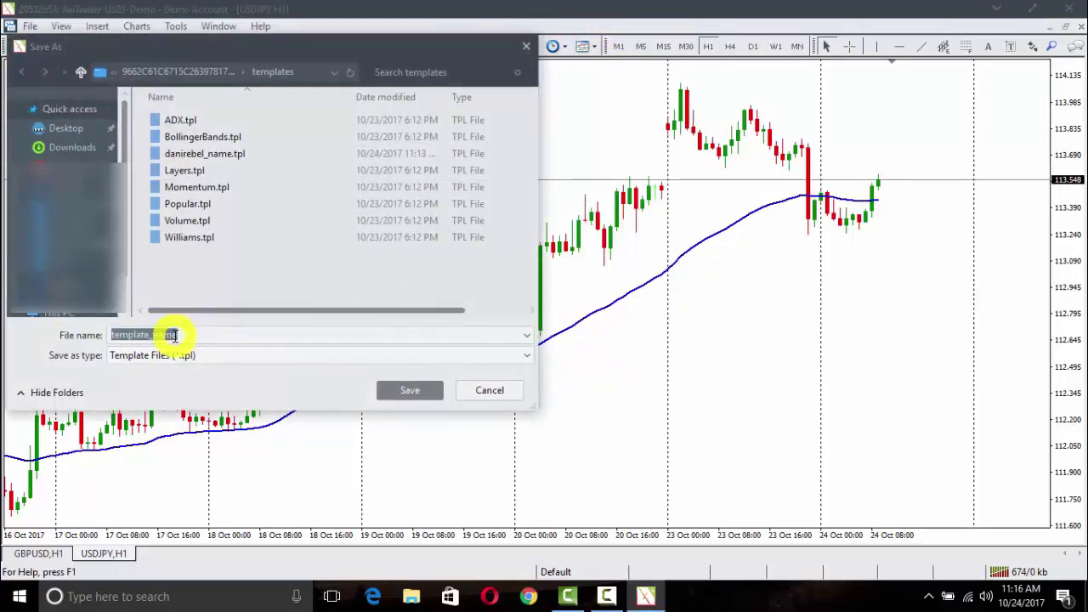
pyautogui.click(202, 160)
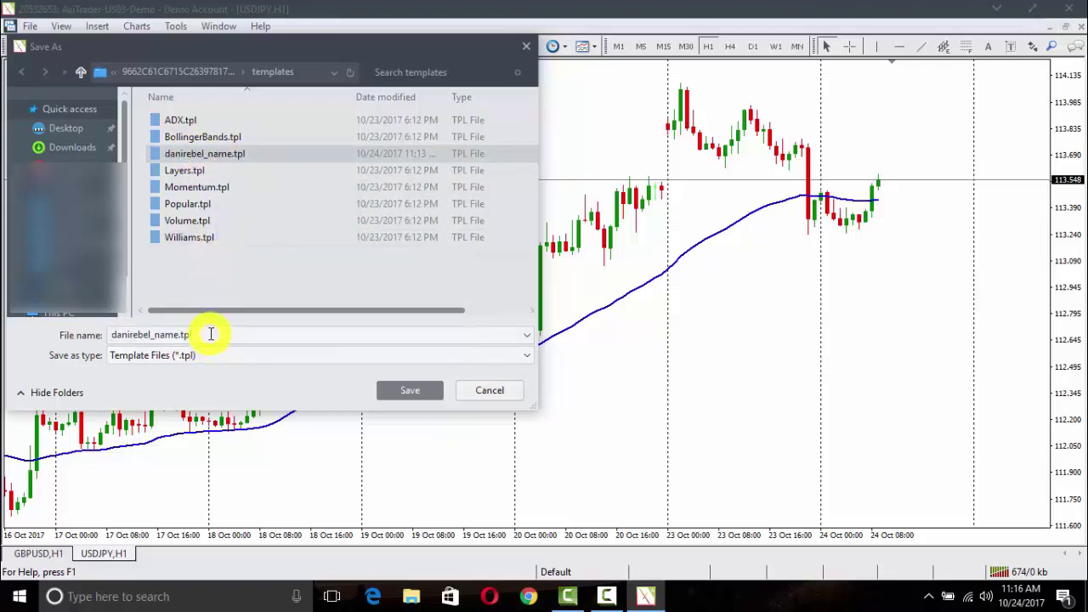
pyautogui.doubleClick(210, 334)
pyautogui.click(430, 397)
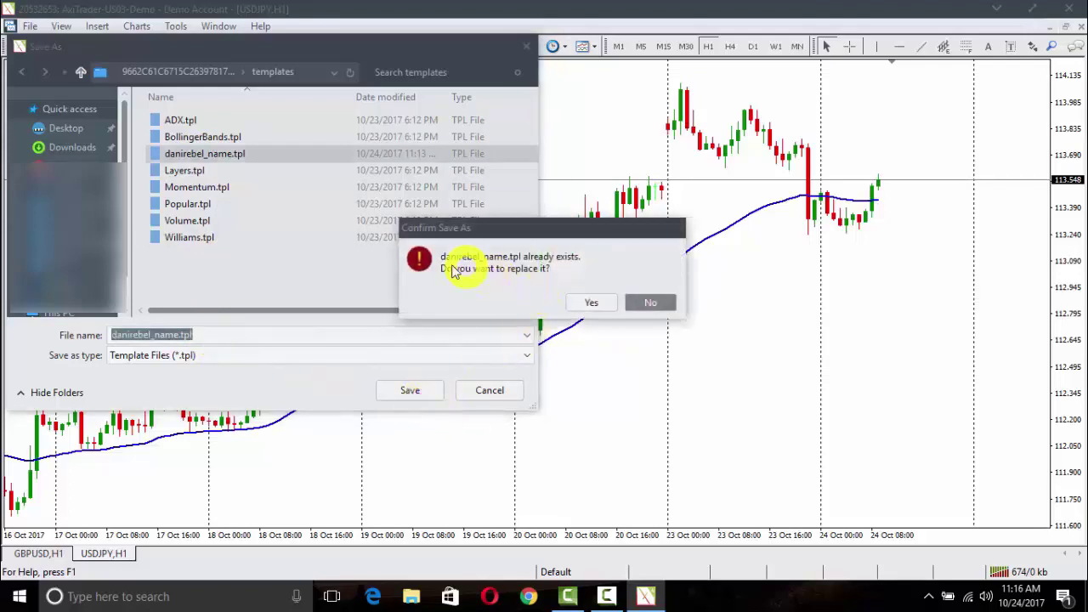
pyautogui.click(586, 305)
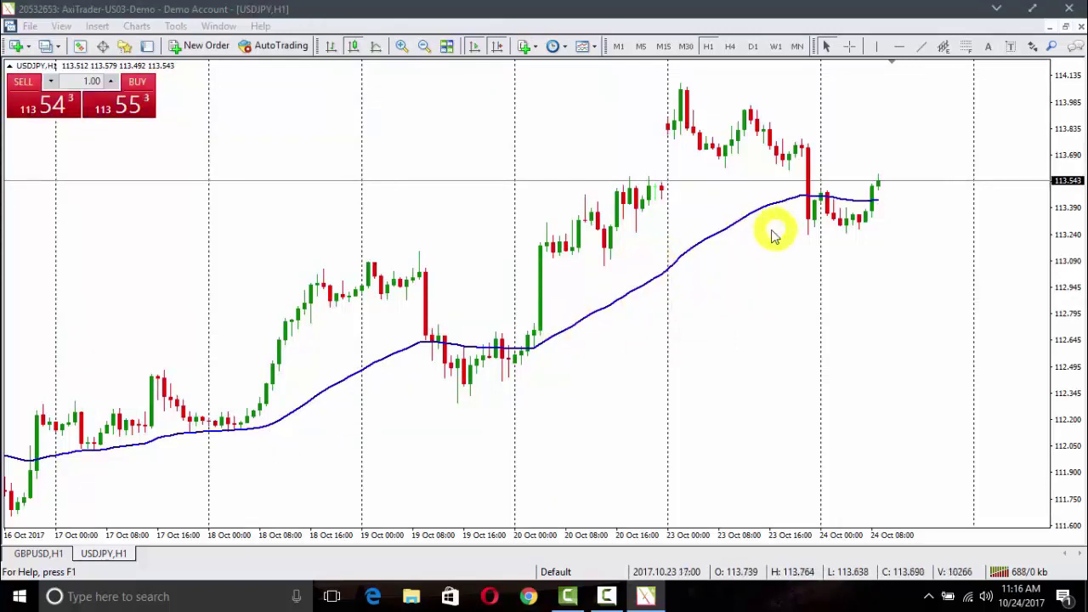
# - Apply the re-saved danirebel_name template to the GBPUSD,H1 chart
pyautogui.click(39, 553)
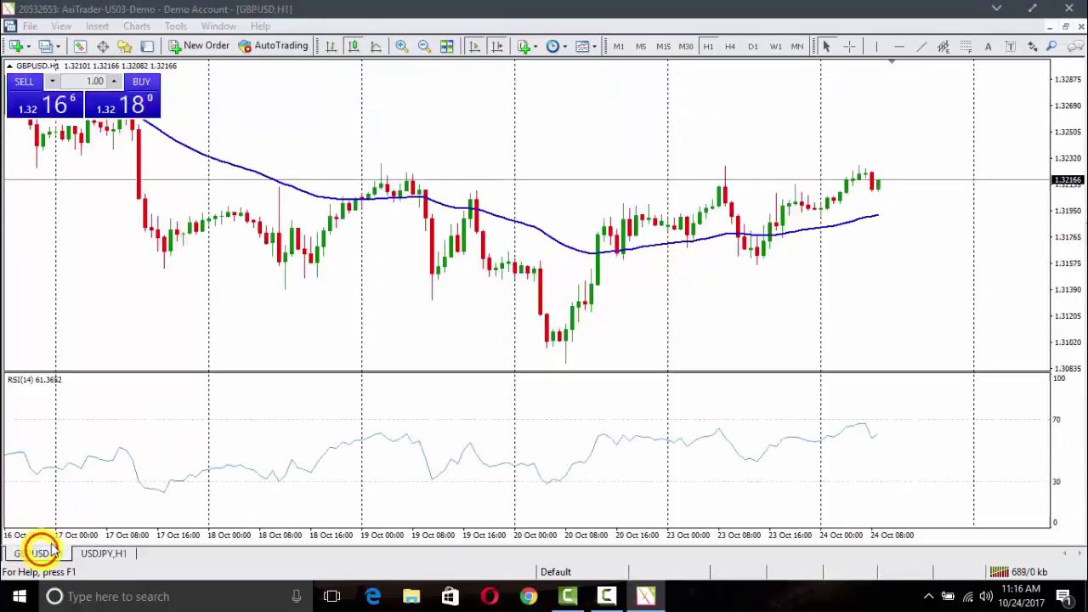
pyautogui.click(593, 47)
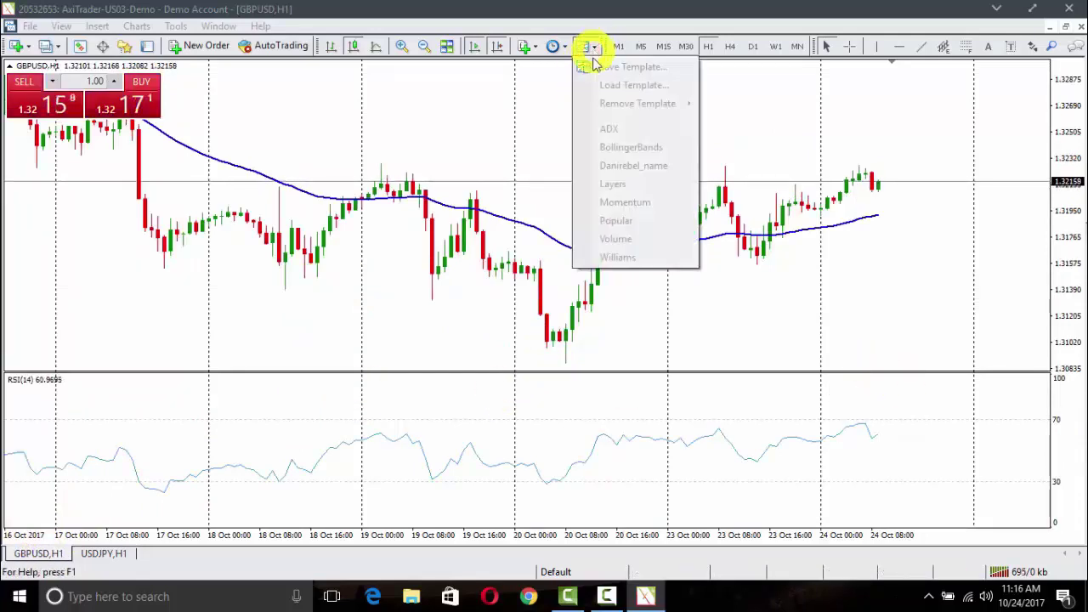
pyautogui.click(631, 165)
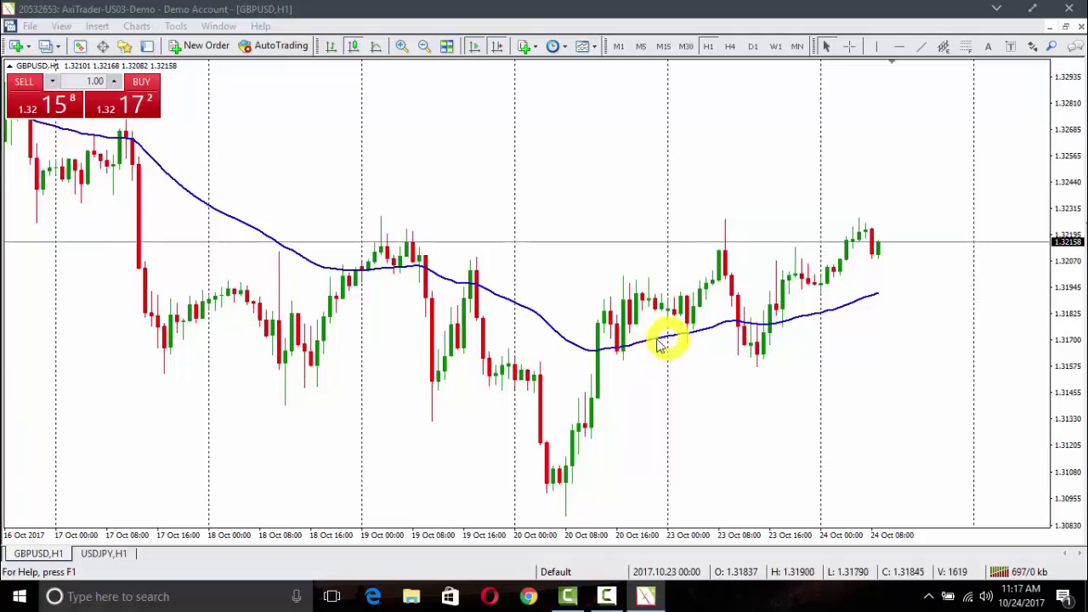
pyautogui.moveTo(655, 341)
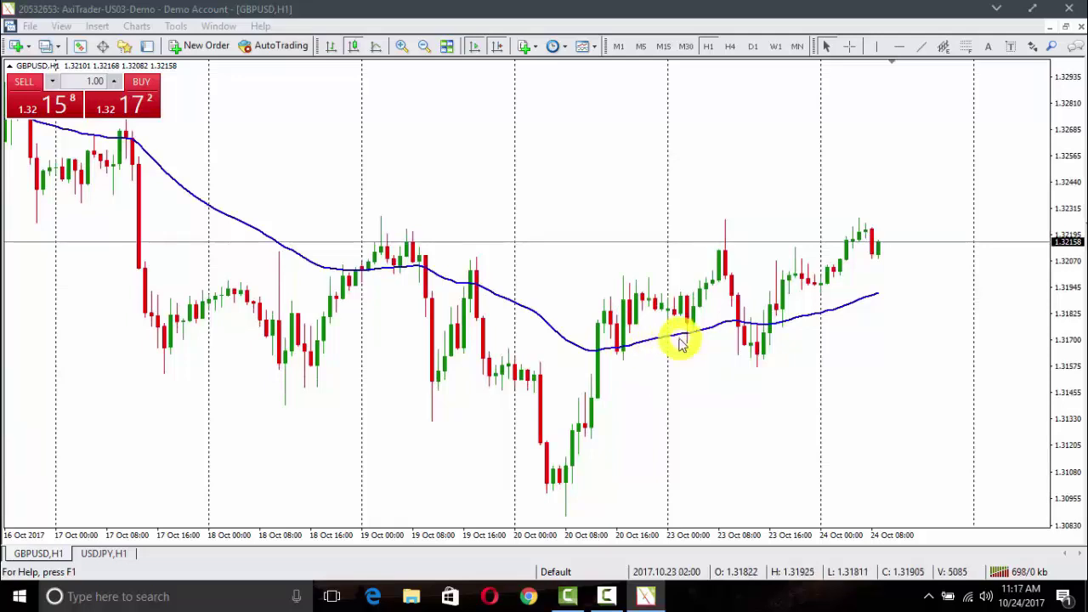